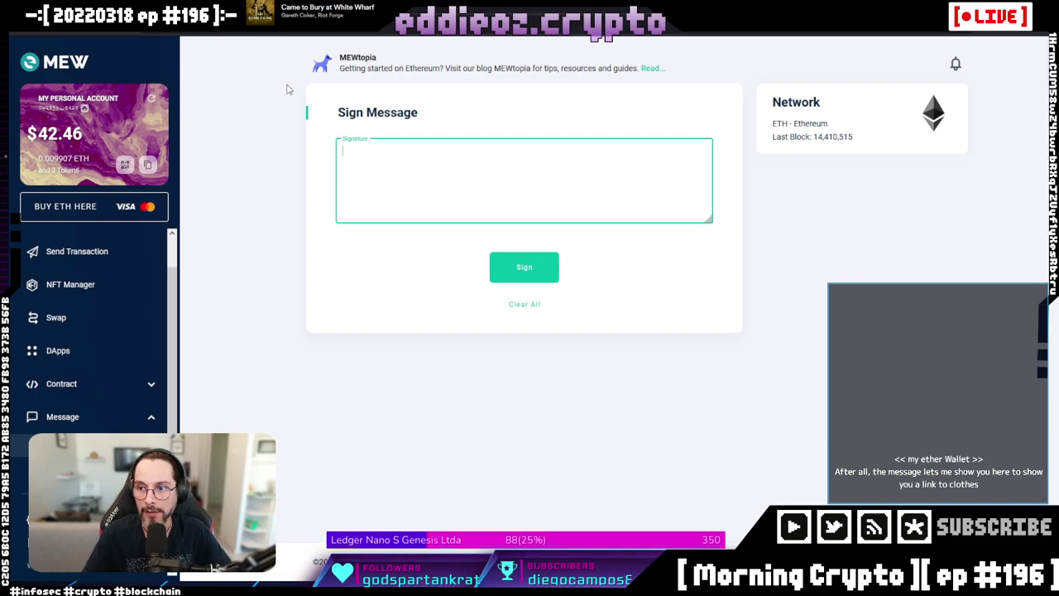
Step: Enter "Bom dia Shibentos" as the message for signing
key(ctrl+l)
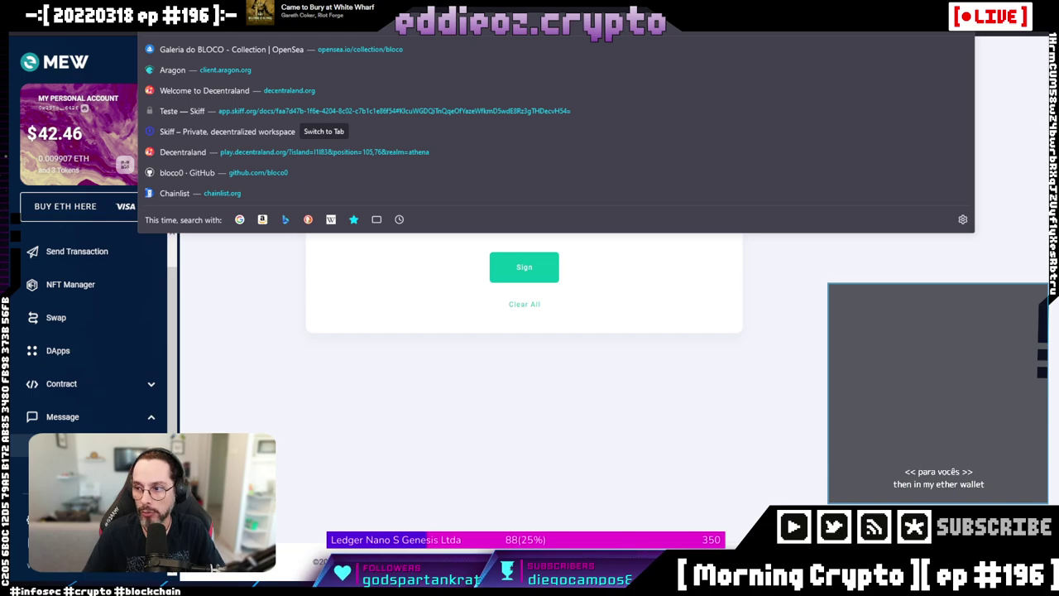
key(Escape)
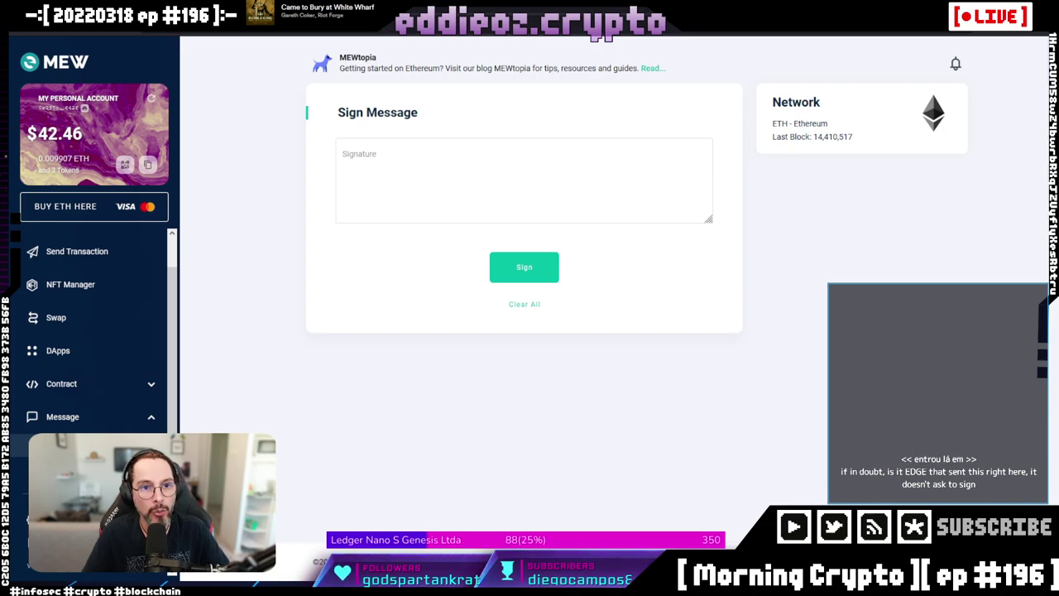
click(424, 172)
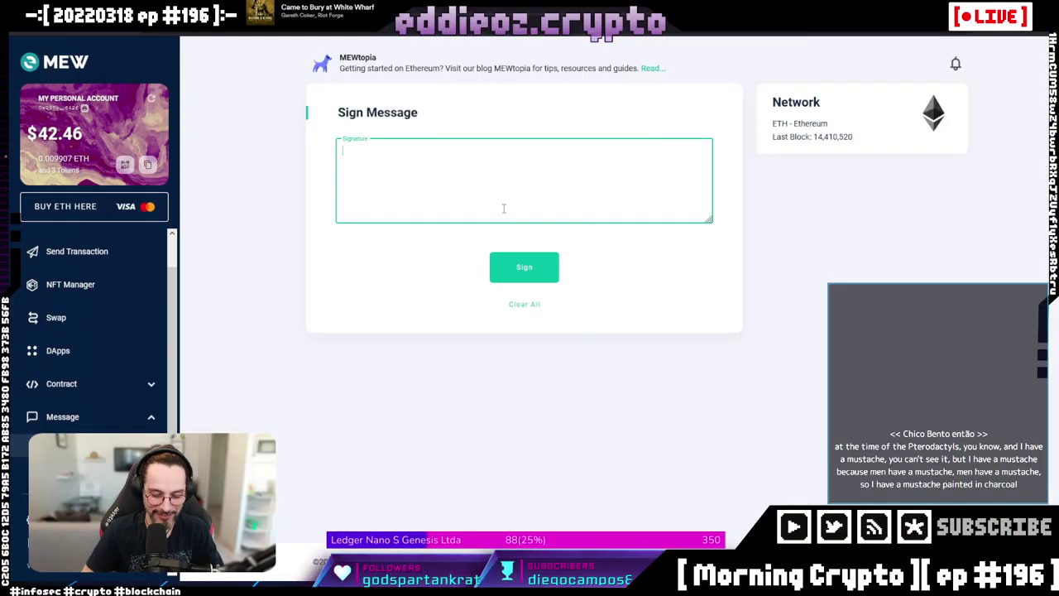
text(B)
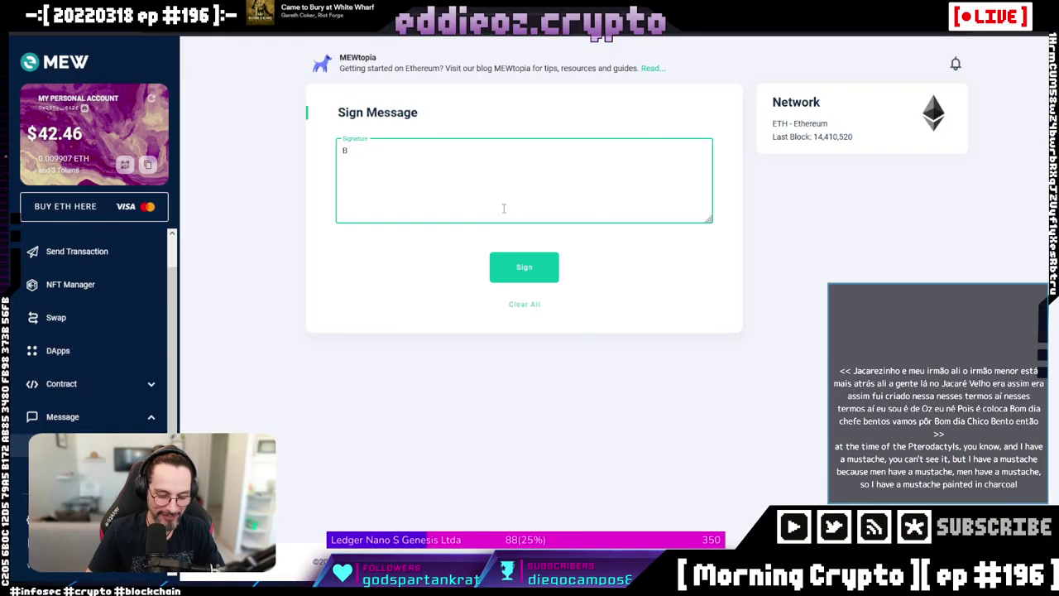
text(om dia)
key(BackSpace)
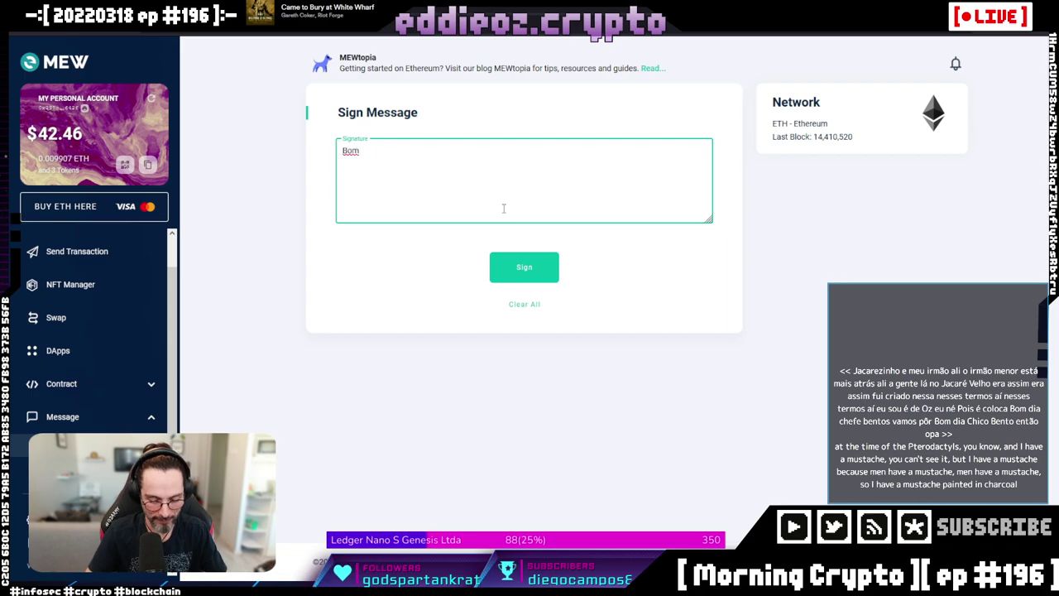
text(Shibentos)
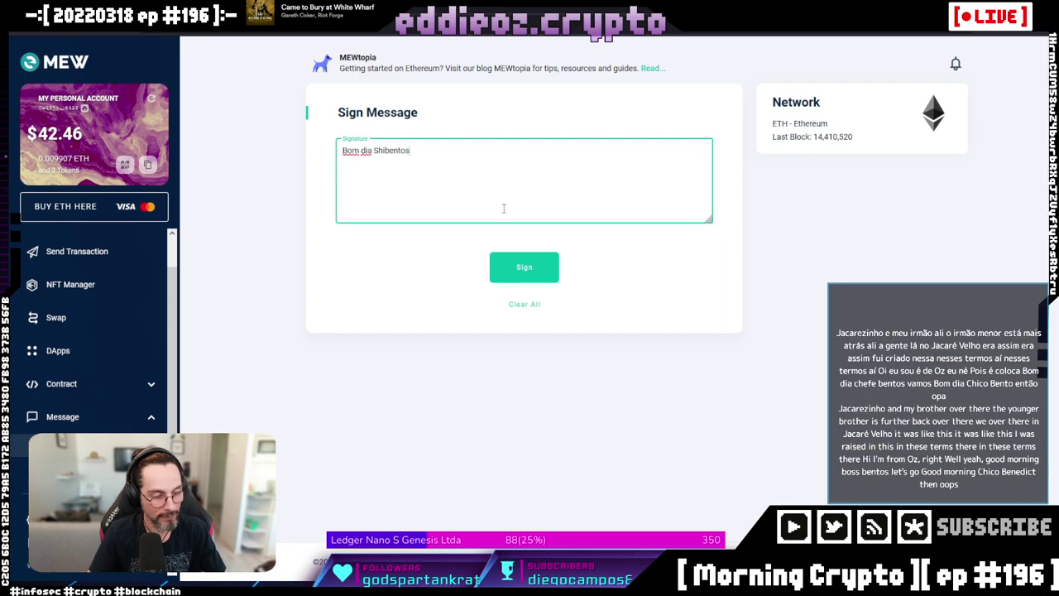
Step: Sign the message with the wallet and copy the complete signed-message text
click(525, 270)
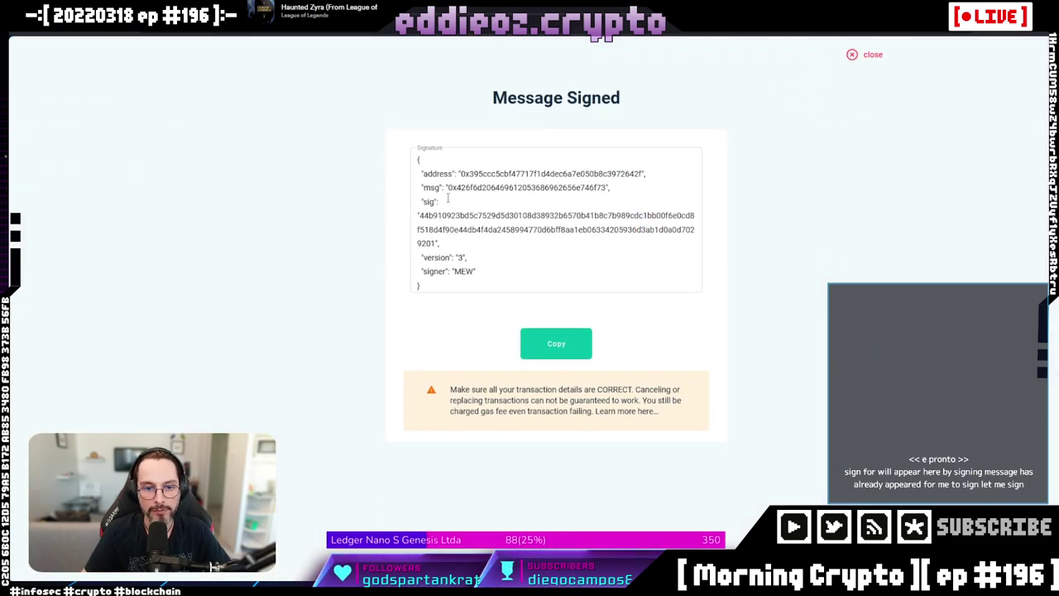
mouse_move(459, 283)
mouse_down()
mouse_move(418, 267)
mouse_move(413, 149)
mouse_up()
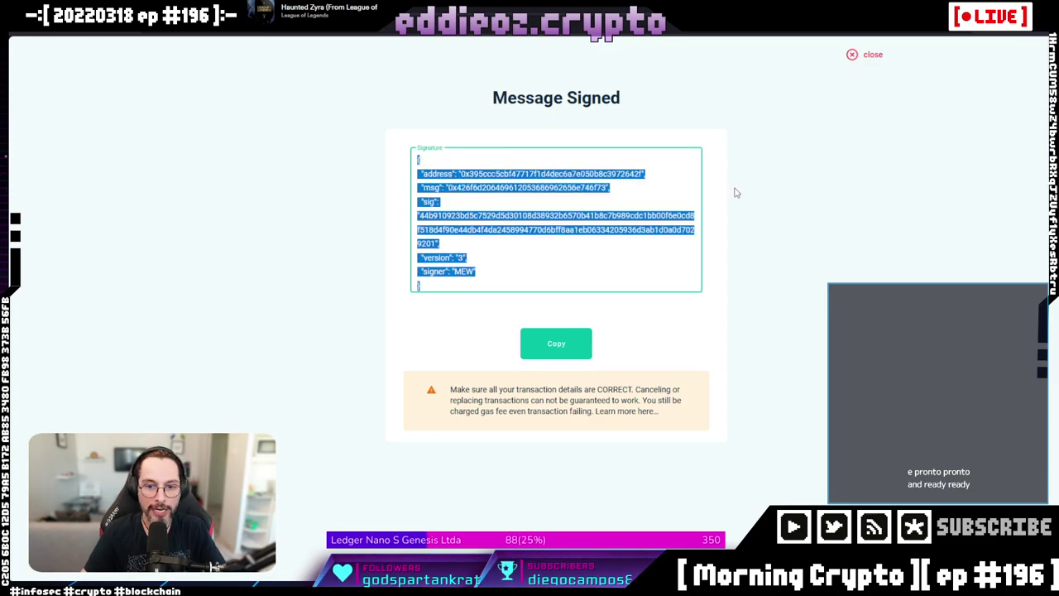
click(566, 358)
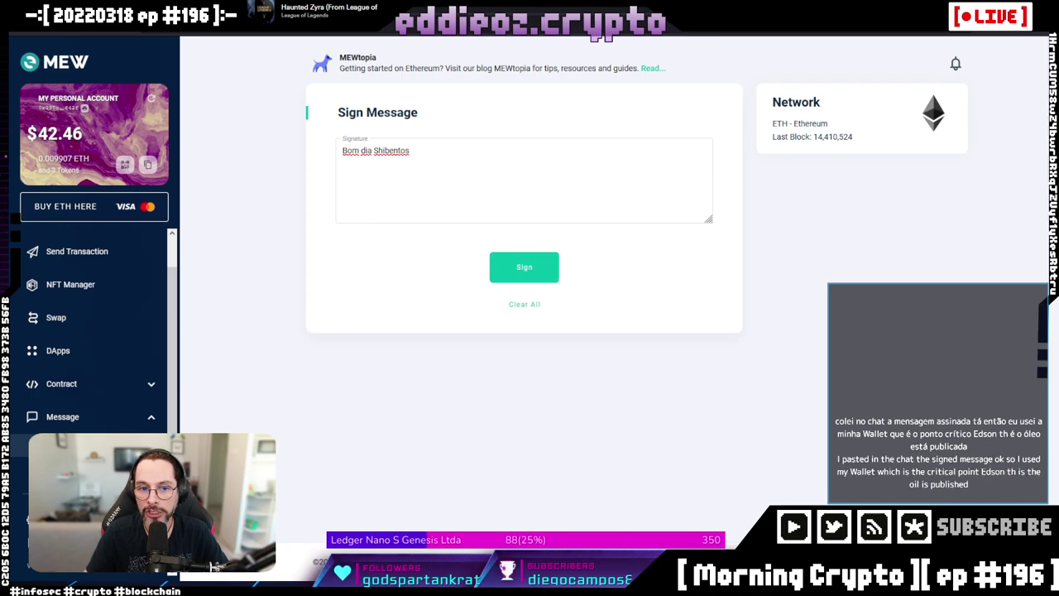
click(417, 150)
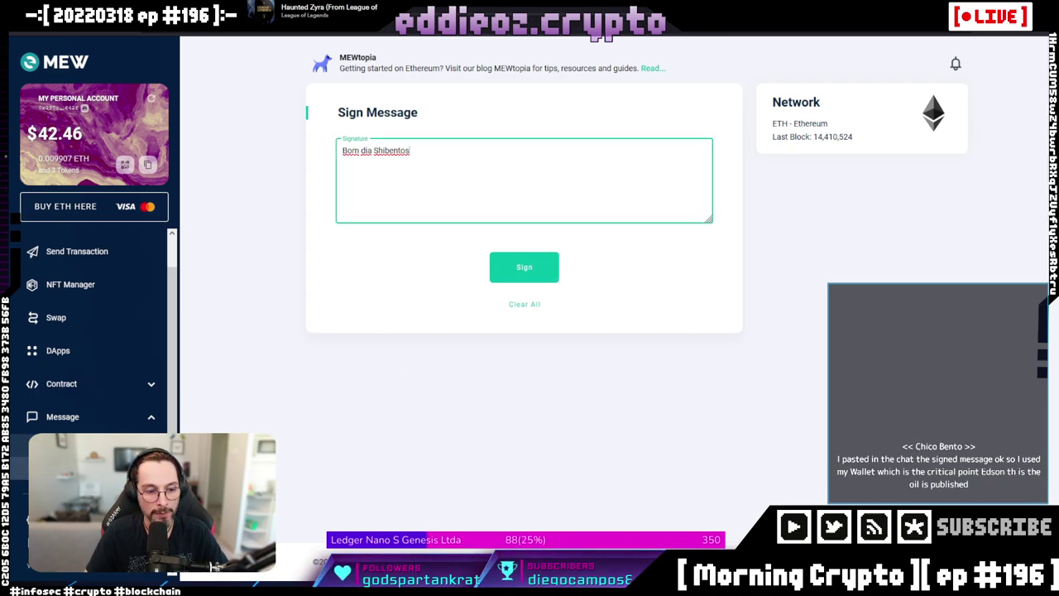
click(213, 567)
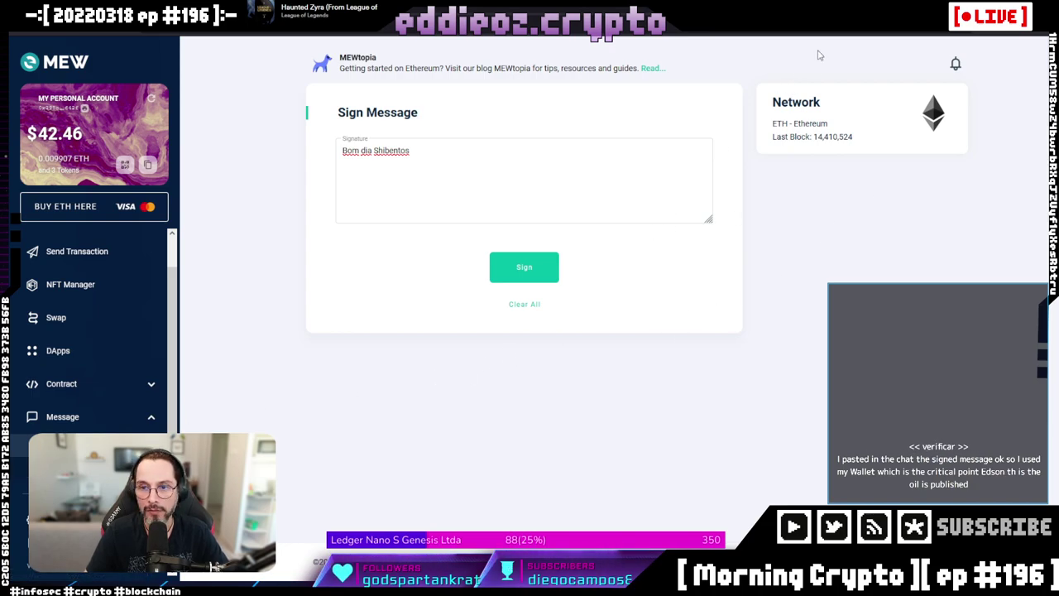
key(F5)
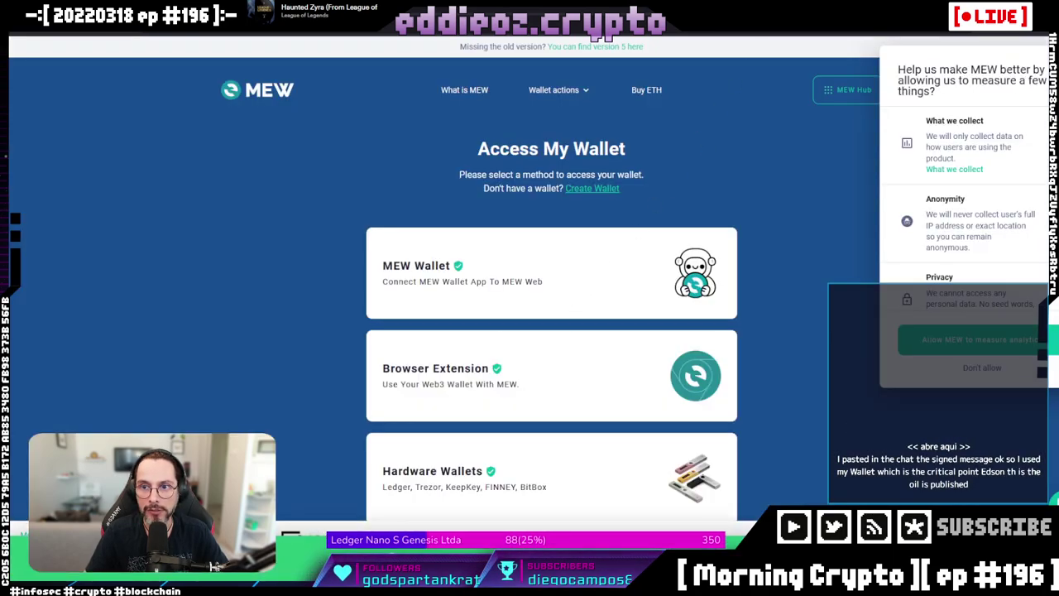
key(ctrl+Tab)
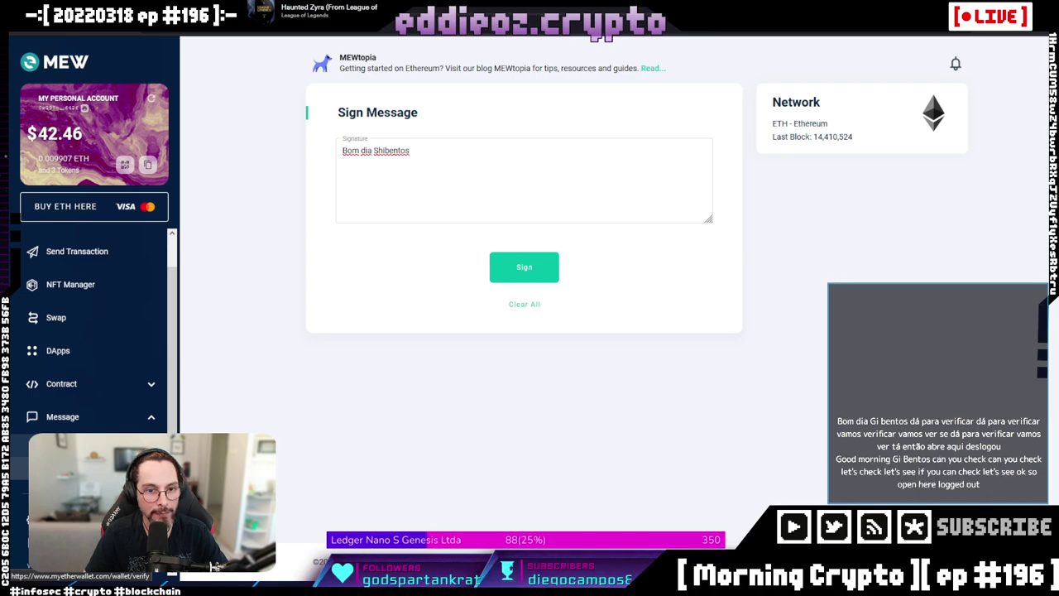
Step: Open the Verify Message page, paste the copied signed-message text as the signature and verify it
click(74, 483)
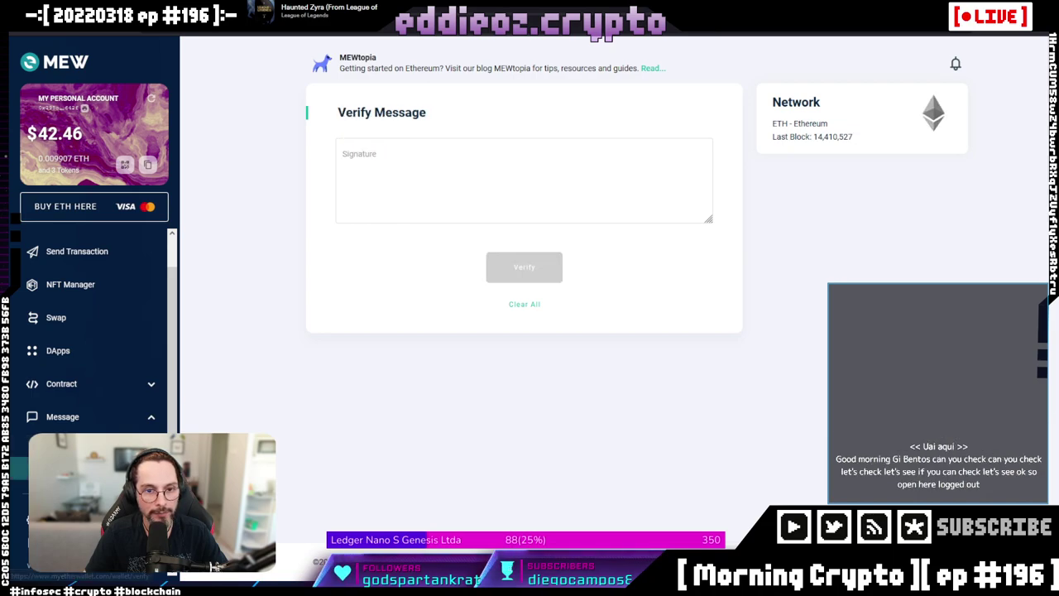
click(374, 171)
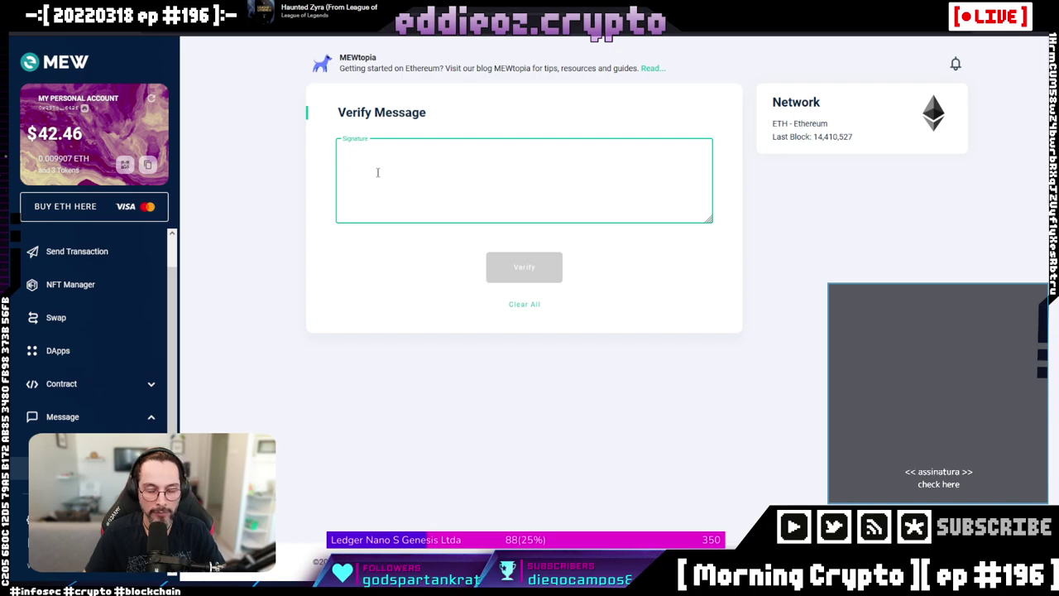
key(ctrl+v)
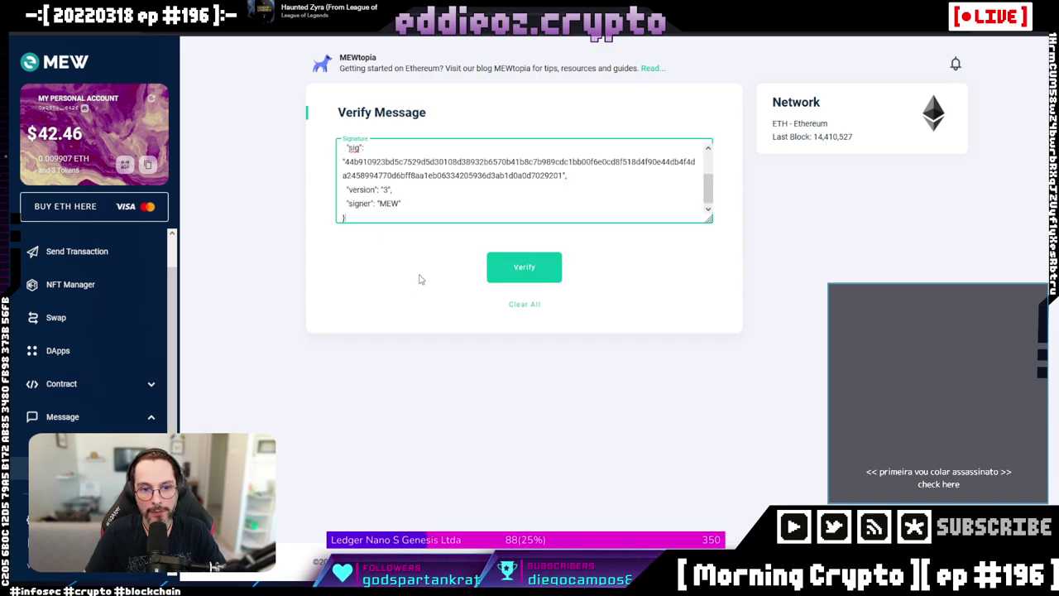
scroll(509, 181, up, 2)
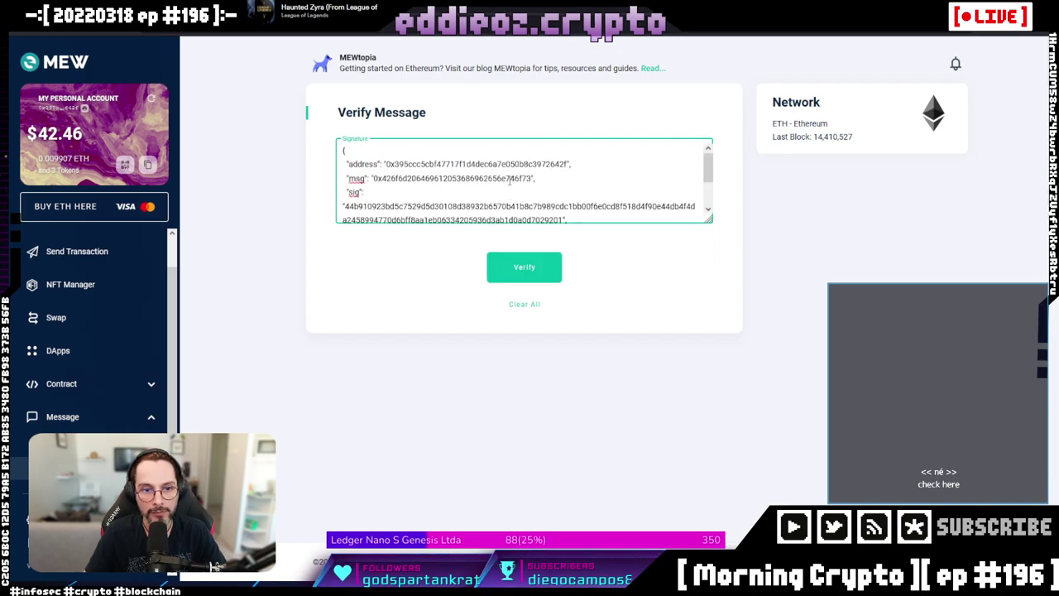
scroll(509, 181, down, 3)
click(549, 268)
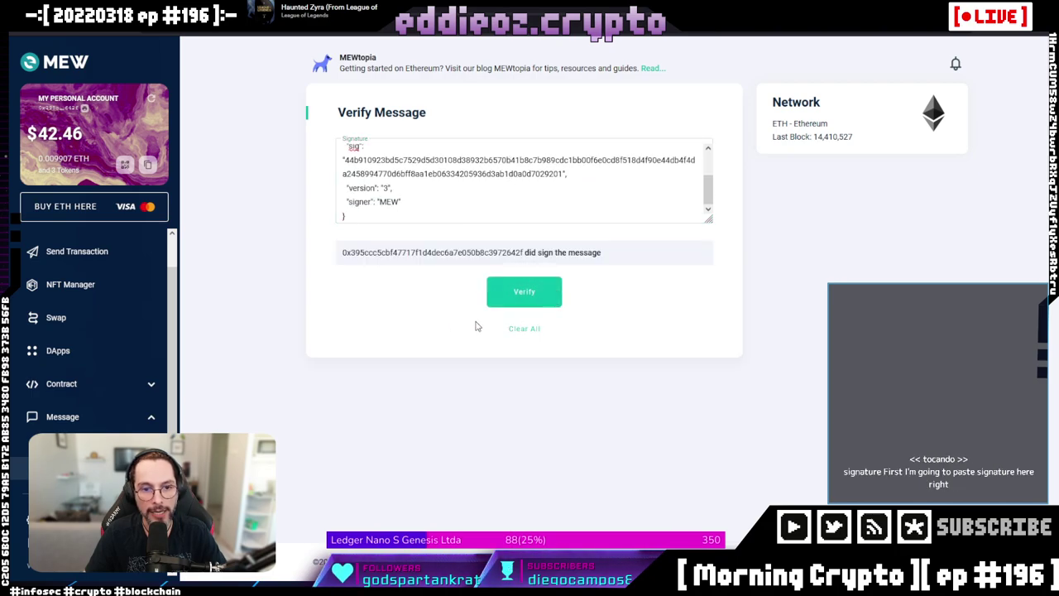
Step: Copy the hexadecimal msg value without its 0x prefix from the signature text and open a new browser tab
scroll(535, 199, up, 3)
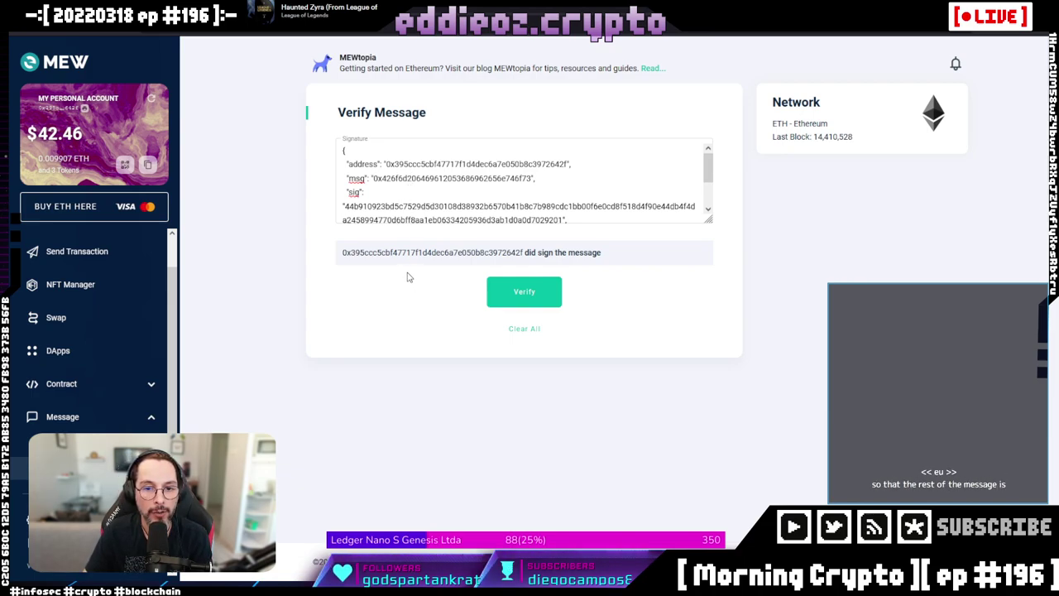
double_click(403, 180)
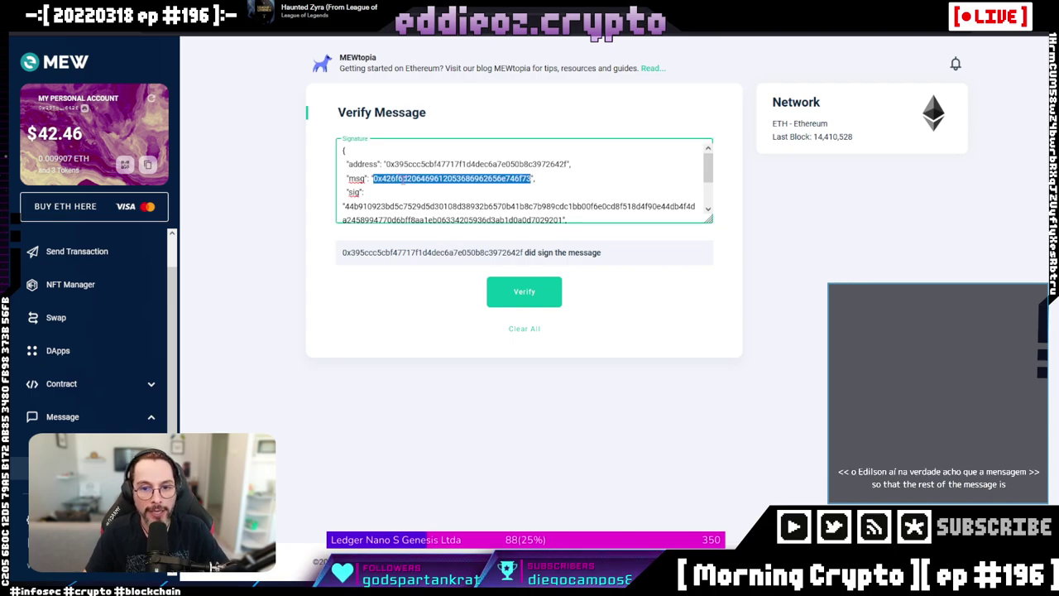
click(403, 180)
drag(382, 179, 533, 179)
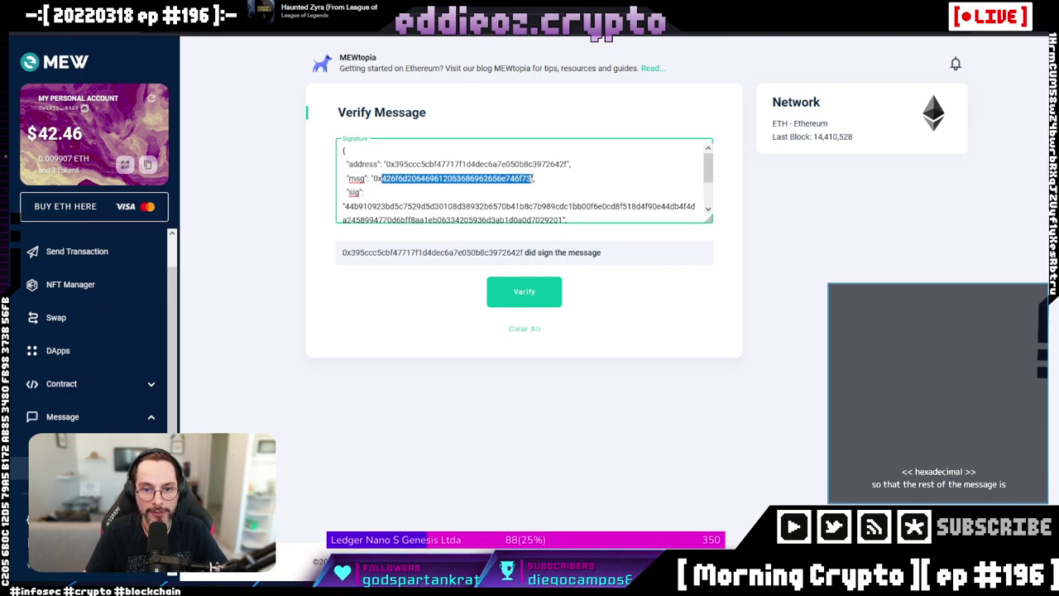
key(ctrl+c)
key(ctrl+t)
key(ctrl+v)
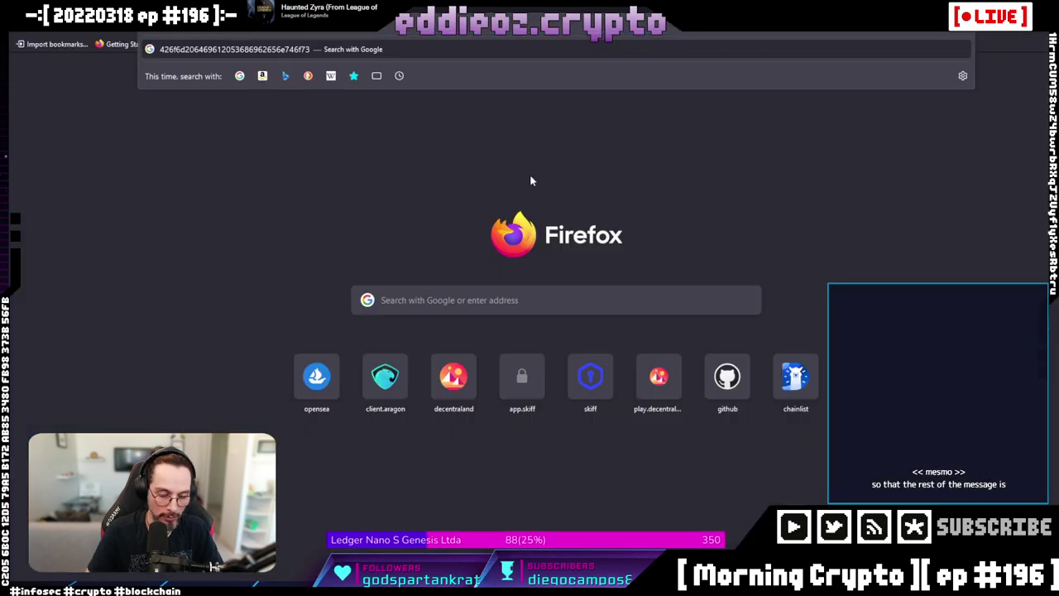
text(rapid tab)
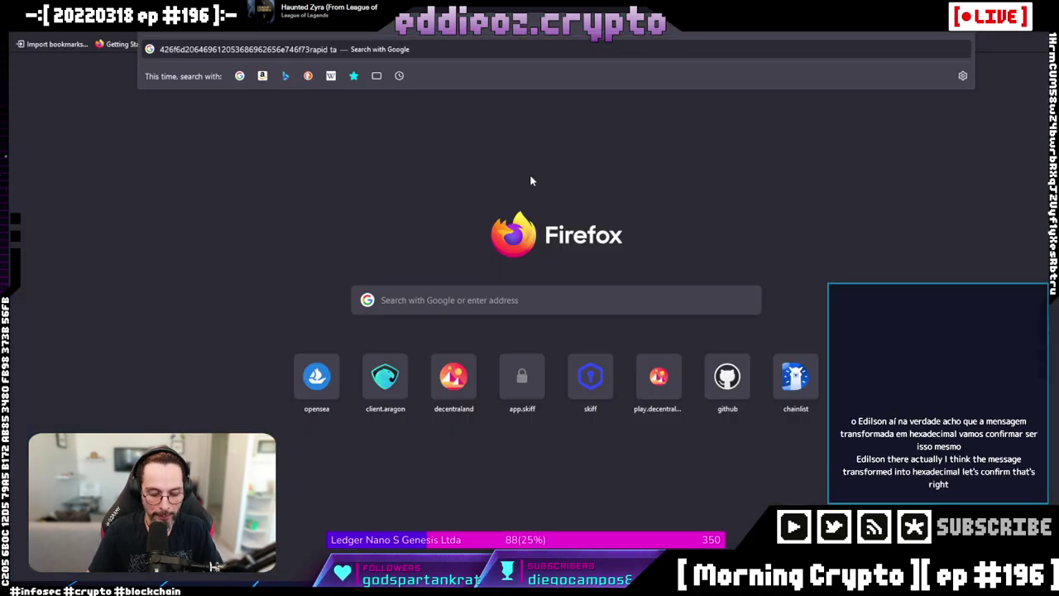
key(BackSpace)
key(BackSpace)
key(BackSpace)
key(BackSpace)
key(BackSpace)
key(BackSpace)
key(BackSpace)
key(BackSpace)
key(BackSpace)
key(BackSpace)
key(BackSpace)
key(BackSpace)
key(BackSpace)
key(BackSpace)
key(BackSpace)
key(BackSpace)
key(BackSpace)
key(BackSpace)
key(BackSpace)
key(BackSpace)
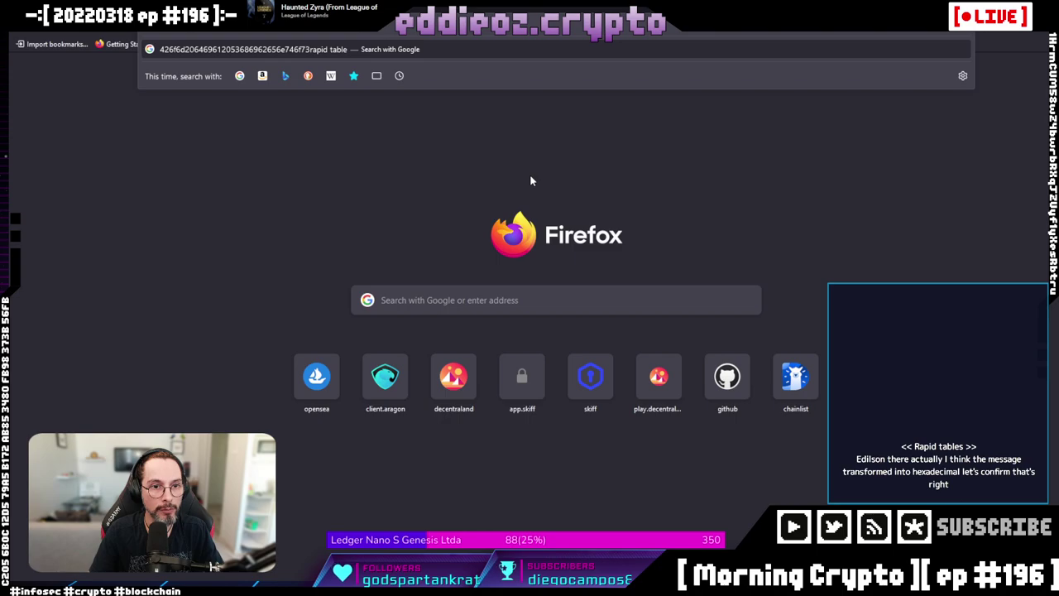
key(BackSpace)
key(BackSpace)
key(BackSpace)
key(BackSpace)
key(BackSpace)
key(BackSpace)
key(BackSpace)
key(BackSpace)
key(BackSpace)
key(BackSpace)
key(BackSpace)
key(BackSpace)
key(BackSpace)
key(BackSpace)
key(BackSpace)
key(BackSpace)
key(BackSpace)
key(BackSpace)
key(BackSpace)
key(BackSpace)
Step: Search the web for "rapid tables hex to asc", accept the suggested "rapidtables" spelling and open the RapidTables Hex to ASCII text converter
text(ra)
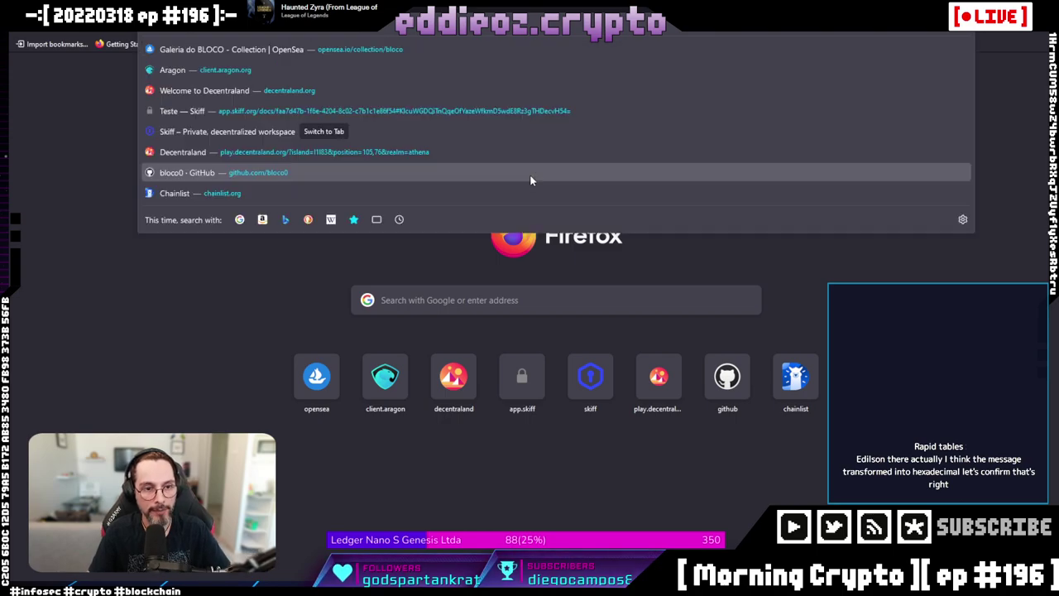
text(pid tables)
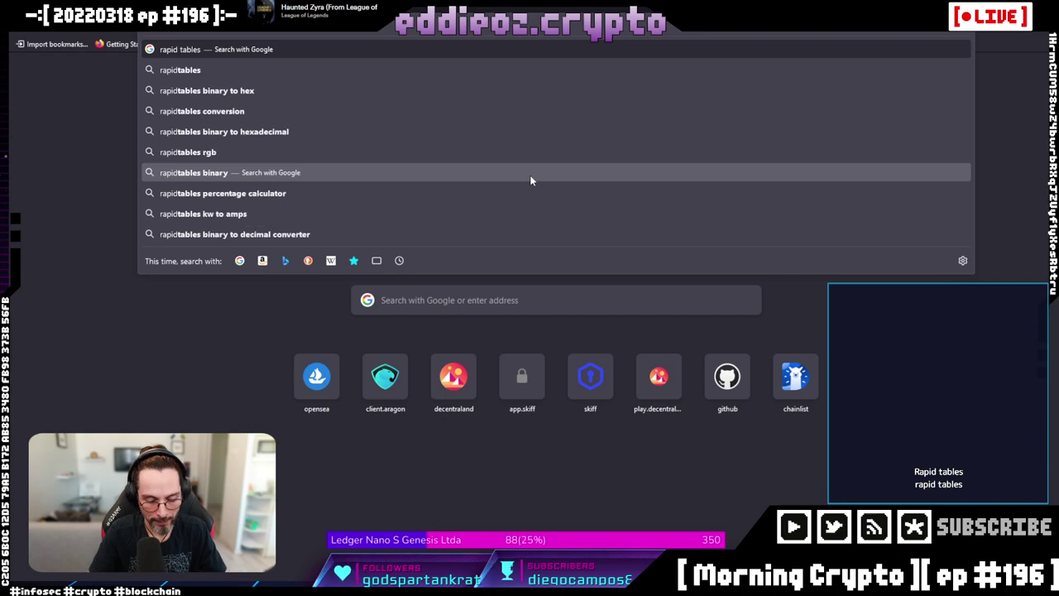
text( hex do)
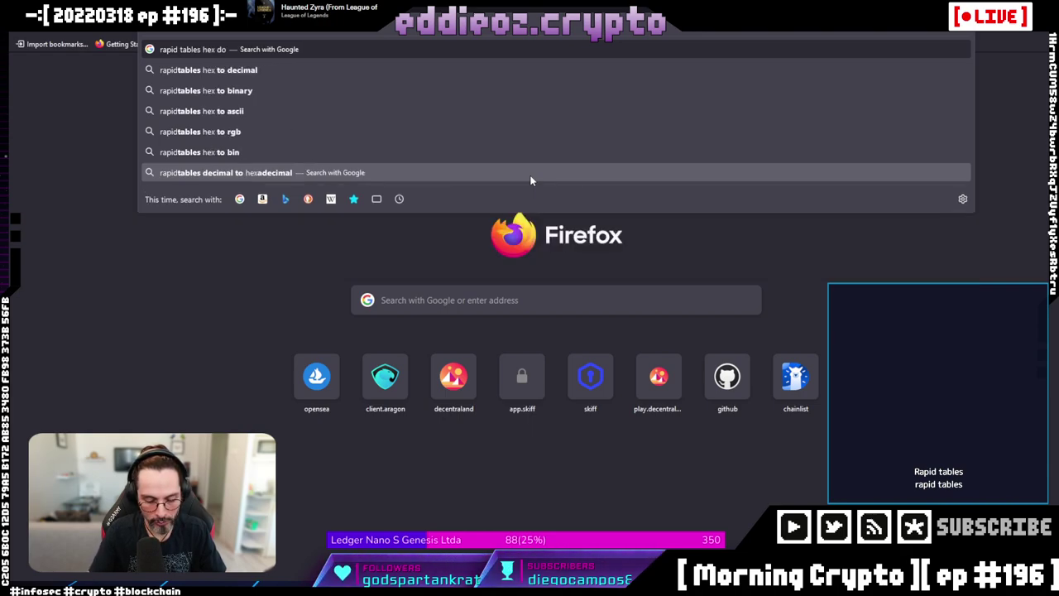
key(BackSpace)
text(to asc)
key(Return)
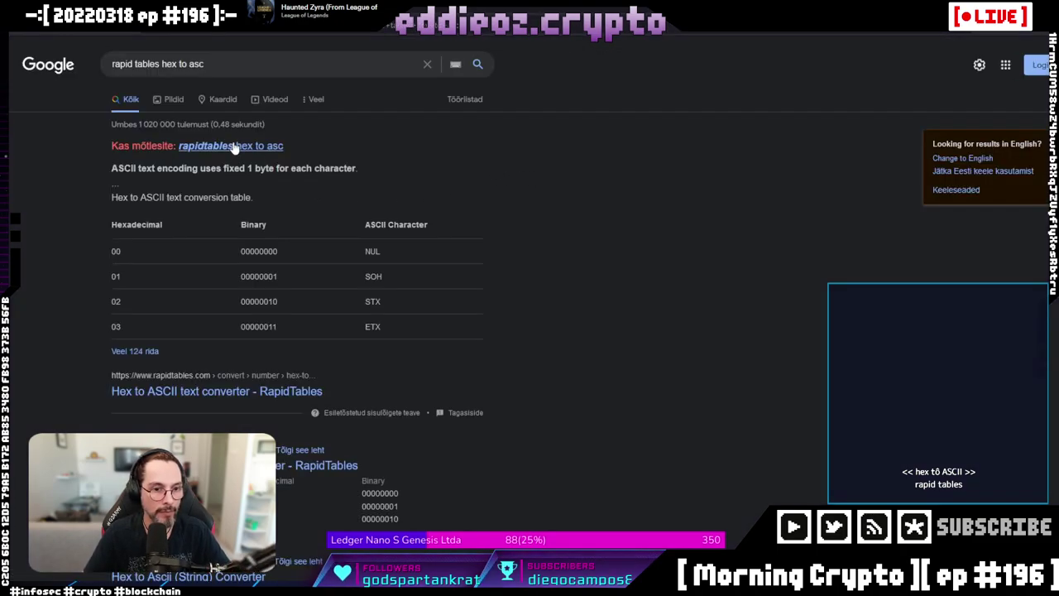
click(235, 146)
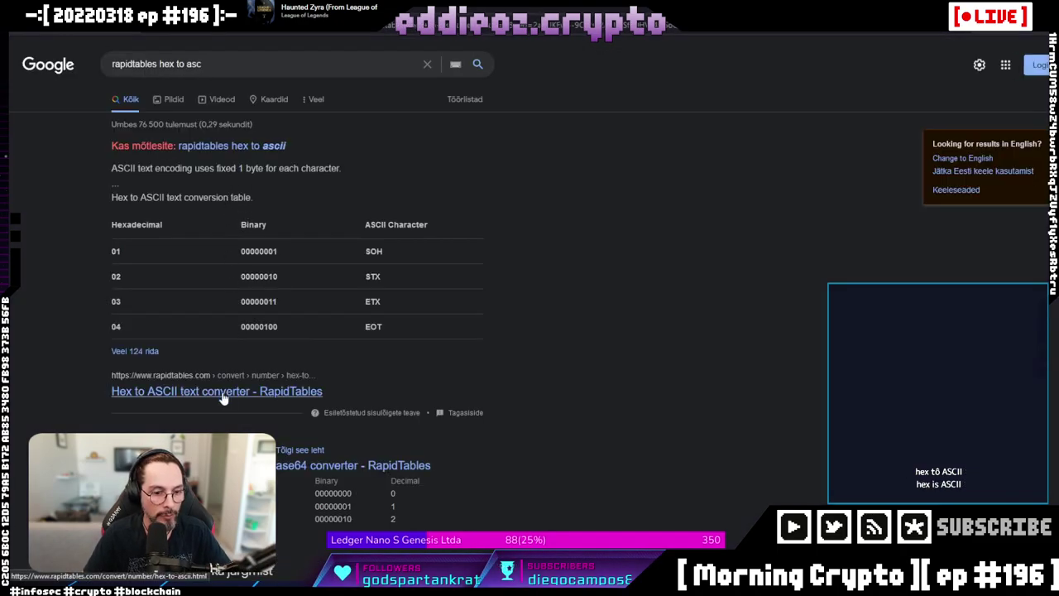
click(223, 398)
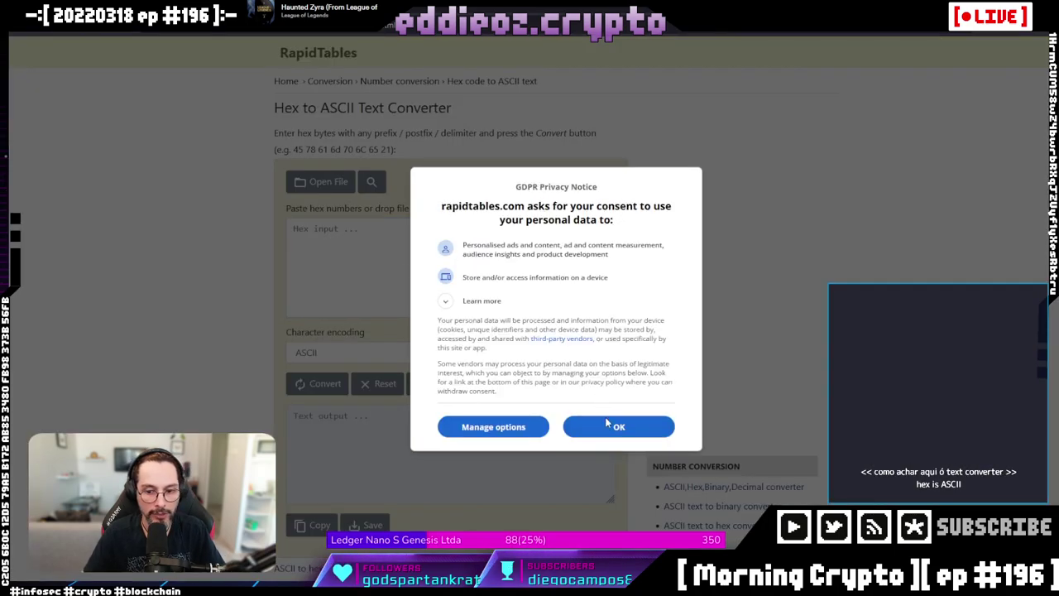
Step: Accept the privacy notice, paste the copied hex value as the hex input and convert it to ASCII text
click(621, 427)
click(349, 253)
key(ctrl+v)
click(312, 386)
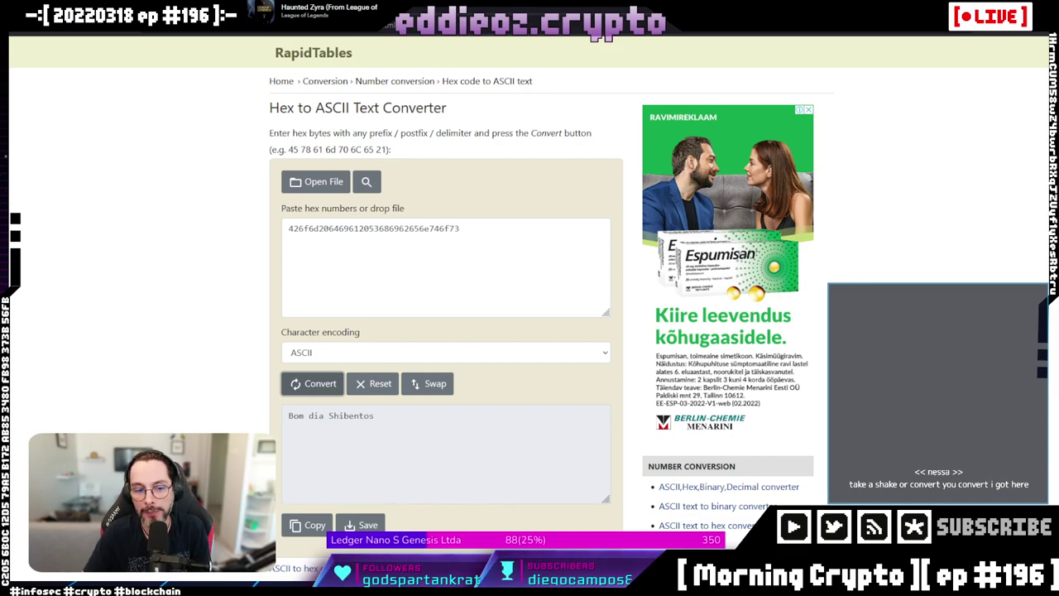
Step: Highlight the converted text output and the hex input in turn to compare them
click(339, 420)
key(ctrl+a)
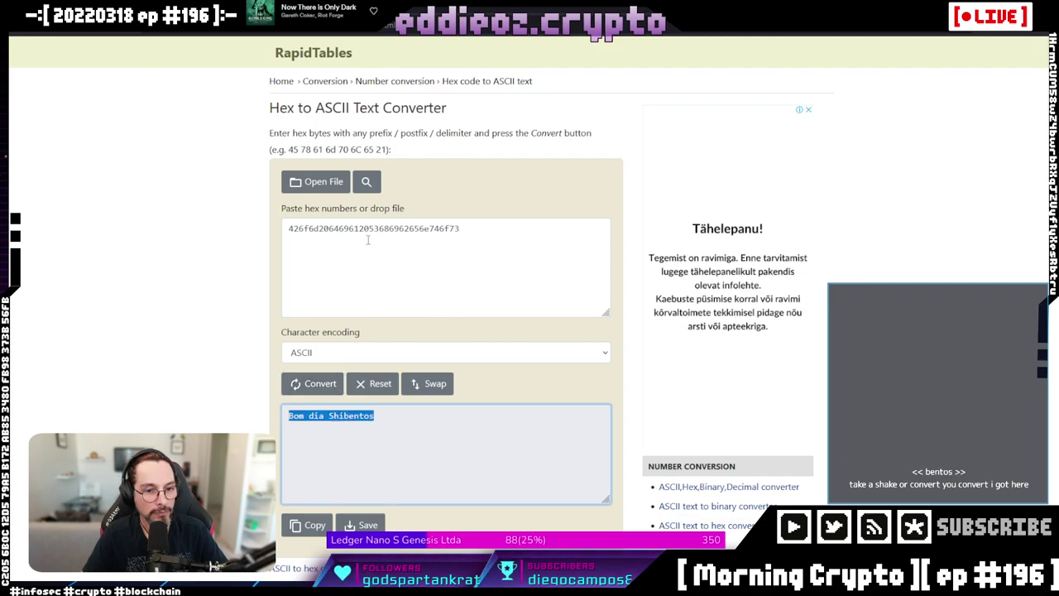
click(369, 241)
key(ctrl+a)
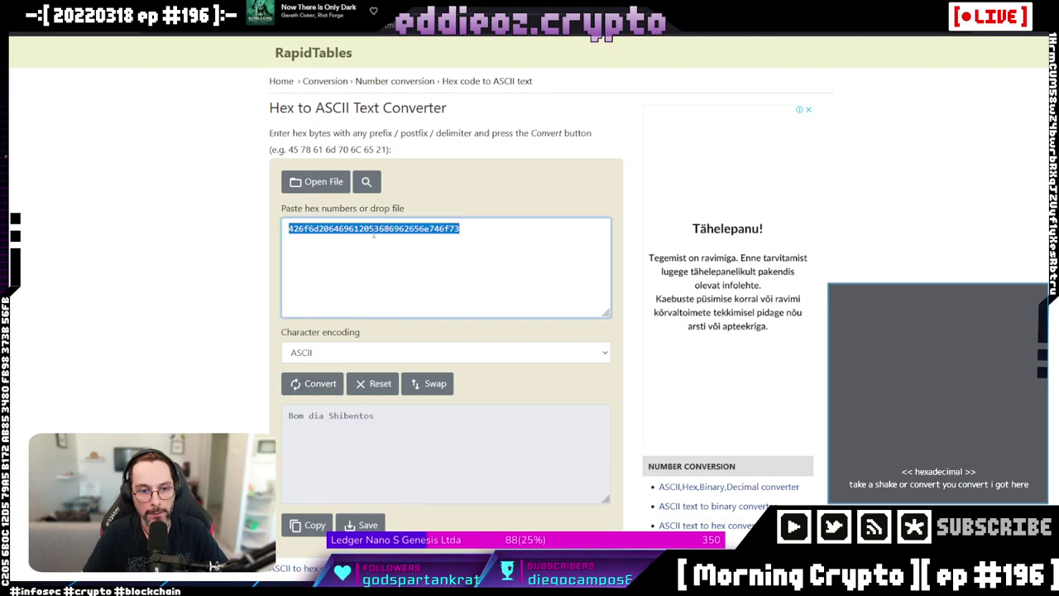
Step: Return to the Verify Message page, enlarge the signature box to show all its text and highlight the msg value including 0x
key(alt+Tab)
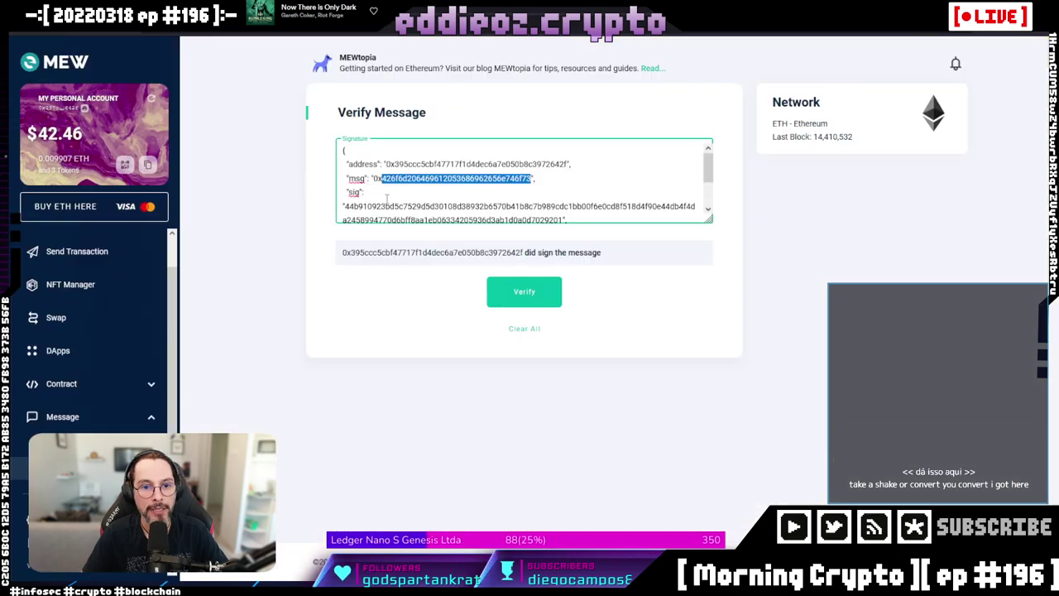
scroll(386, 200, down, 2)
drag(709, 219, 709, 346)
drag(372, 179, 534, 178)
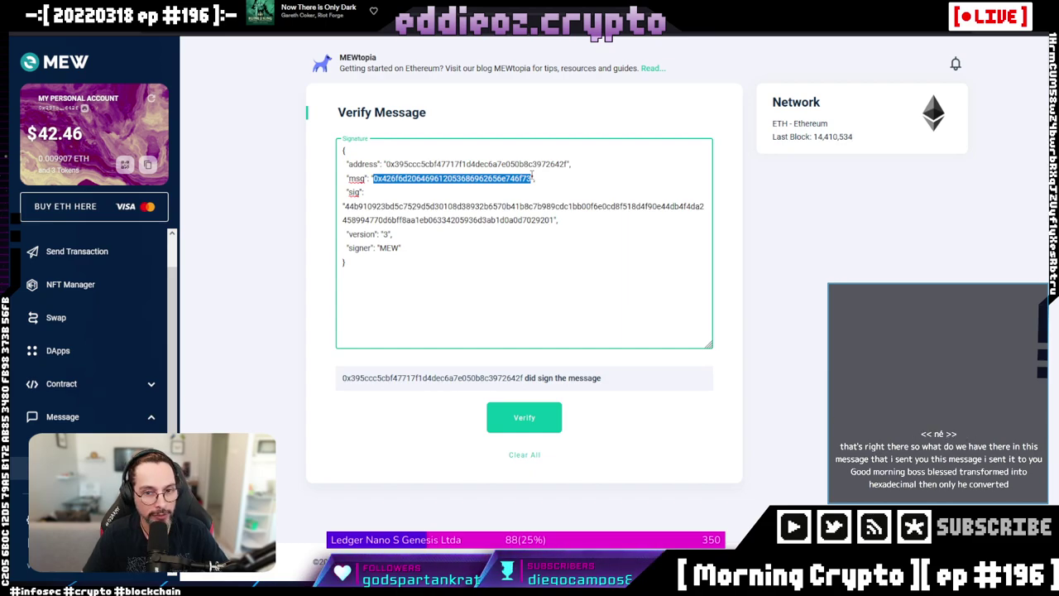
Step: Highlight the address, sig and msg values in turn in the signature text
double_click(438, 164)
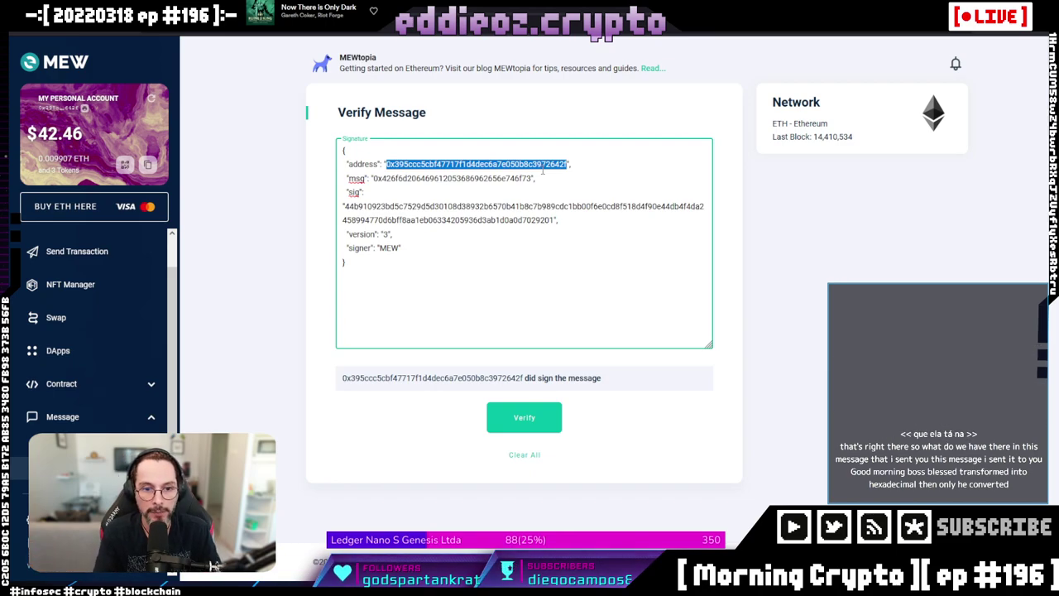
mouse_move(343, 211)
mouse_down()
mouse_move(391, 235)
mouse_move(577, 222)
mouse_up()
click(576, 227)
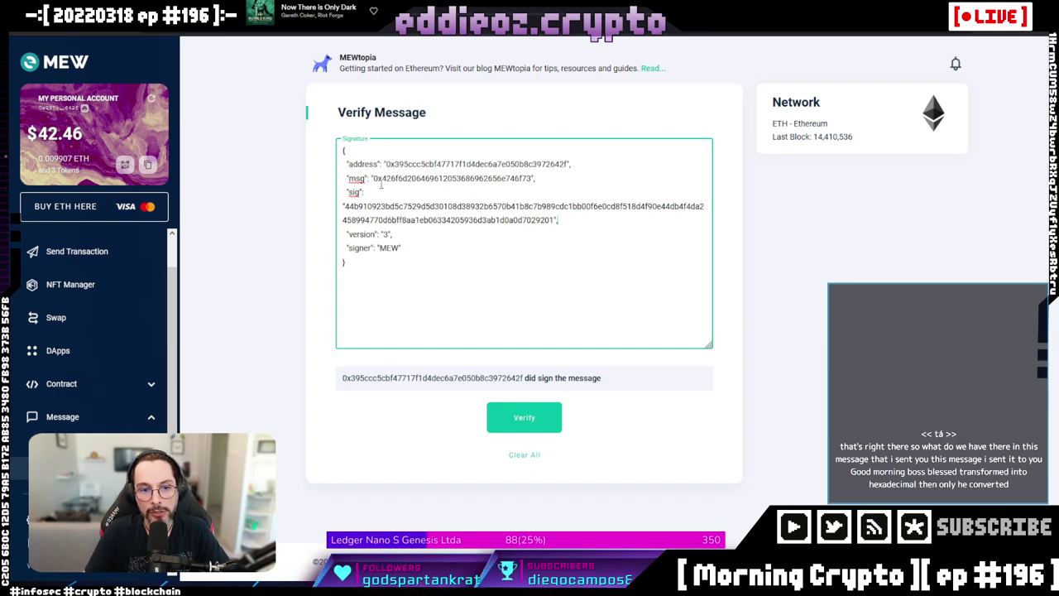
drag(373, 179, 441, 178)
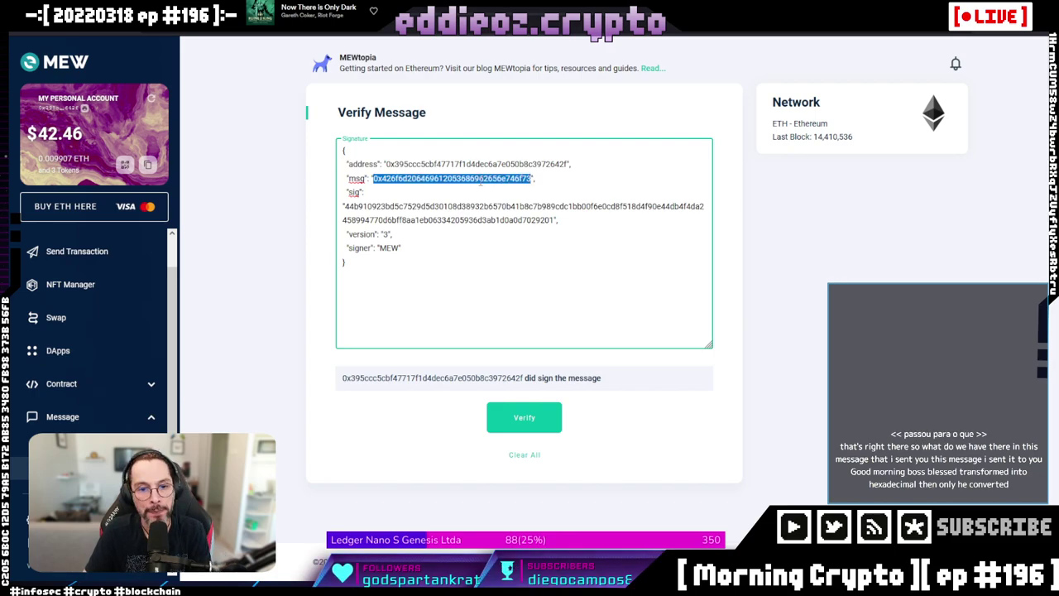
double_click(412, 179)
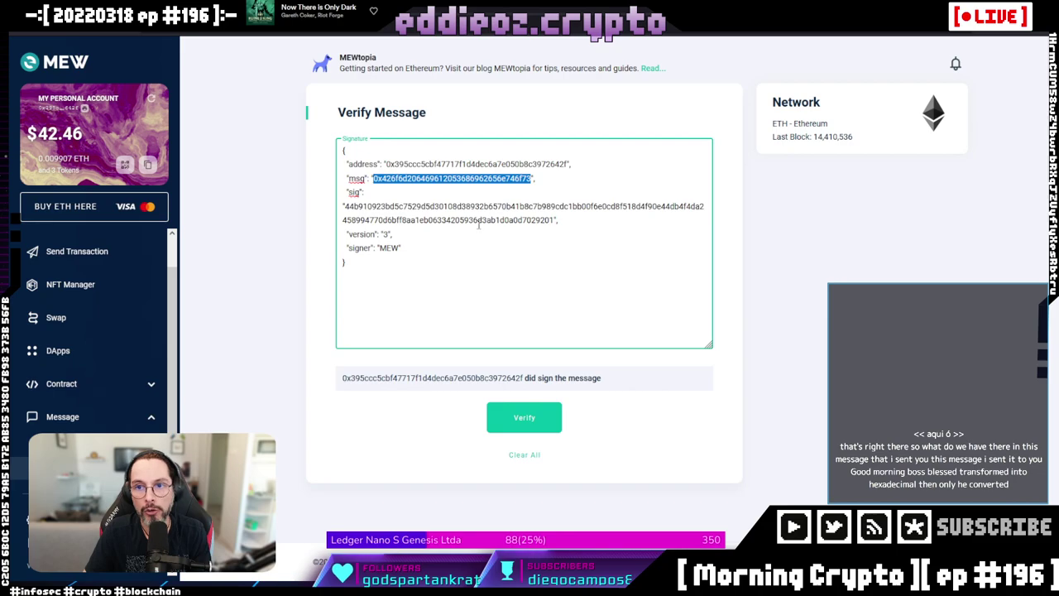
Step: Copy the msg value without its 0x prefix, paste it as the RapidTables hex input and highlight the converted text
key(alt+Tab)
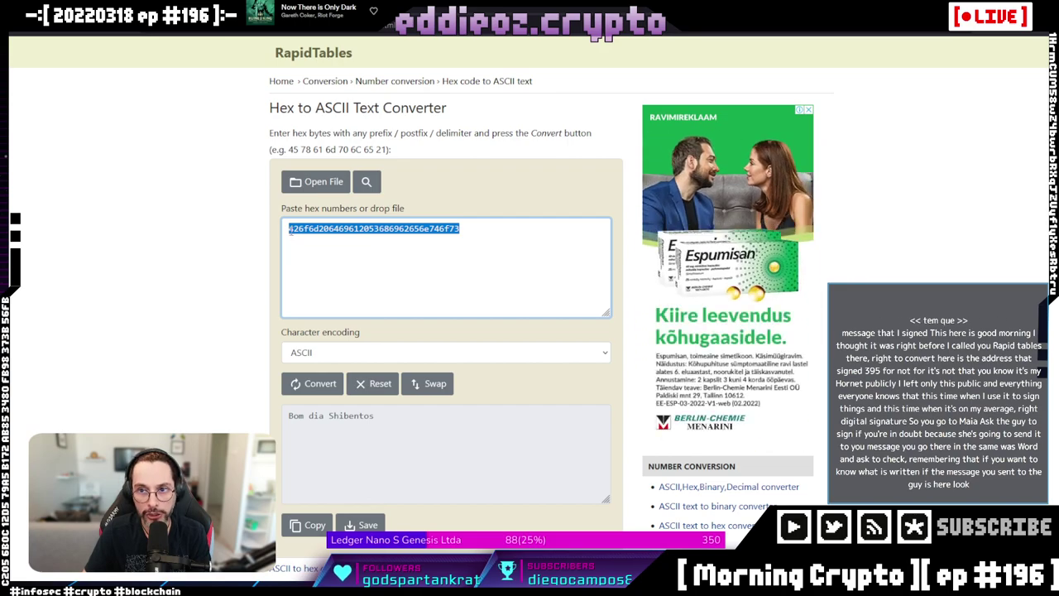
key(alt+Tab)
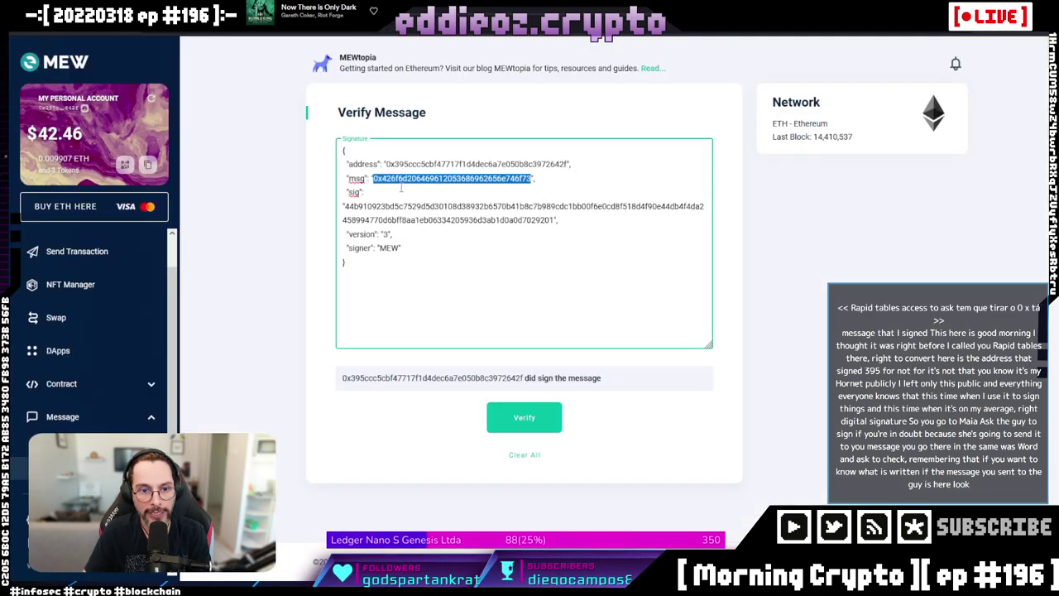
click(382, 179)
drag(382, 179, 530, 177)
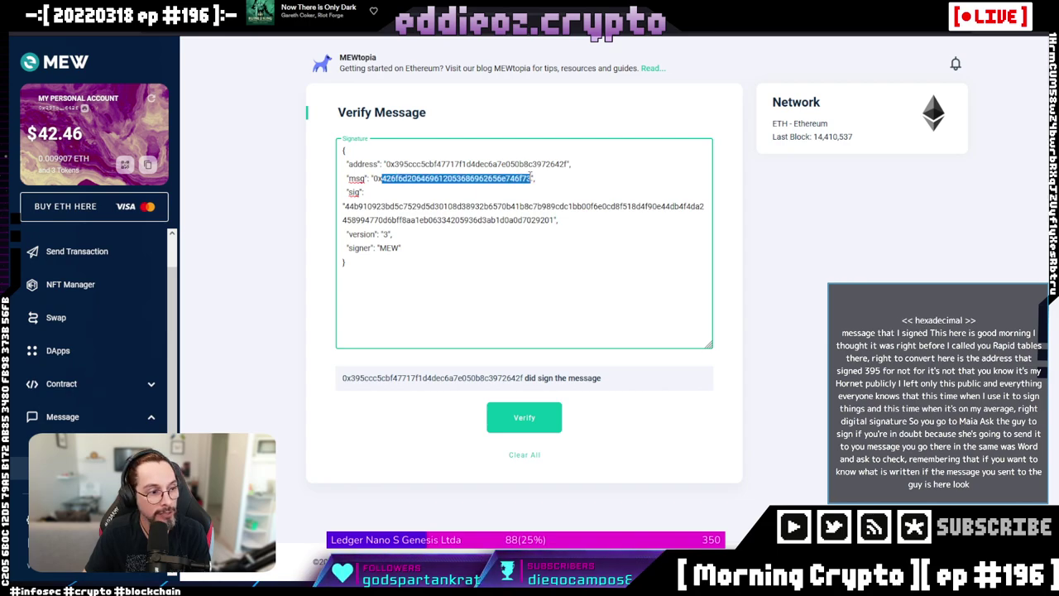
key(ctrl+c)
key(alt+Tab)
key(ctrl+v)
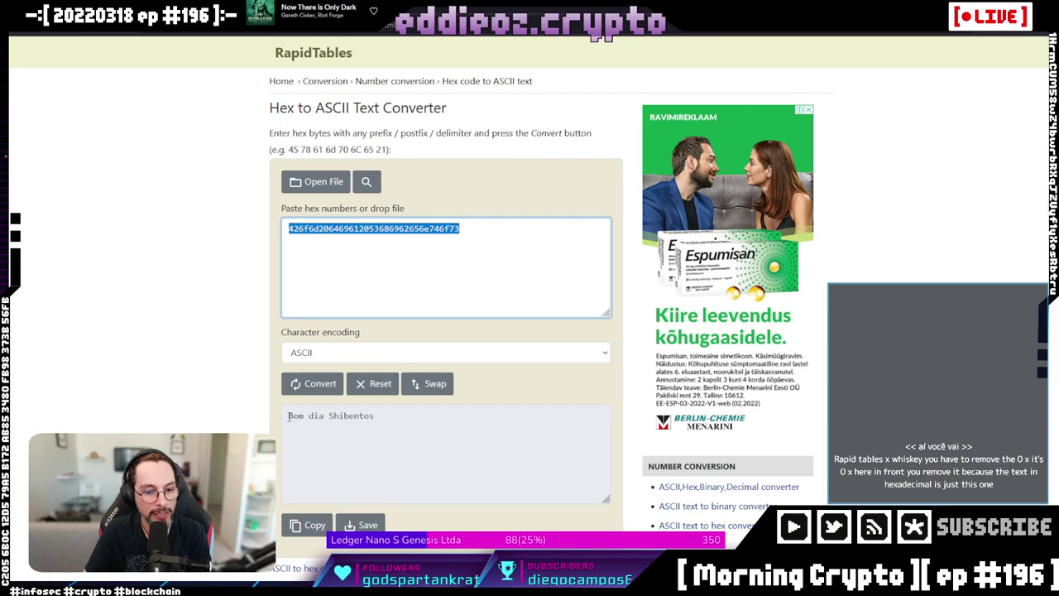
drag(290, 416, 406, 421)
click(406, 422)
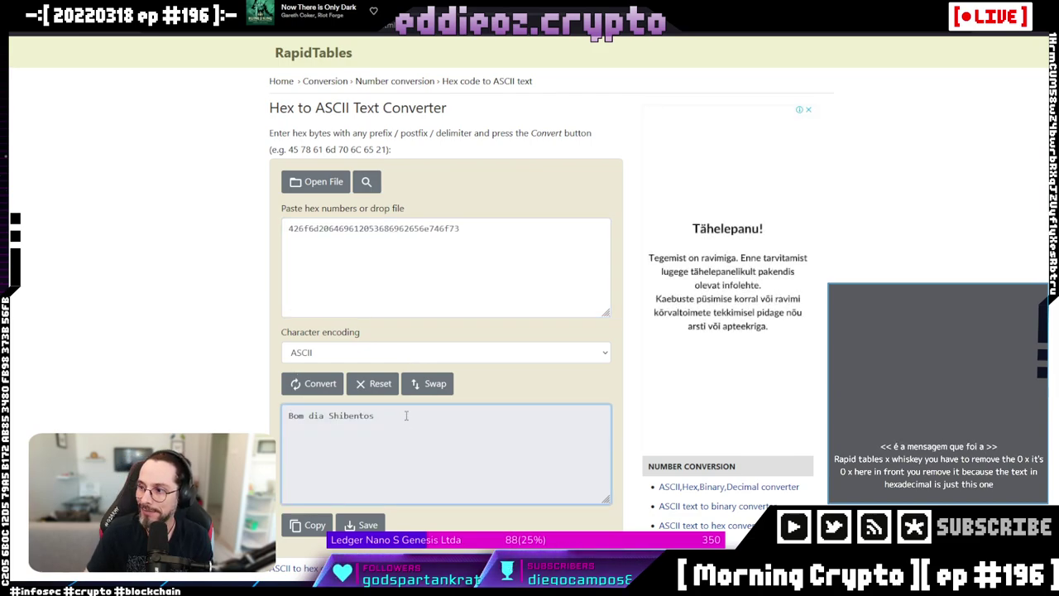
Step: Return to the Verify Message page and highlight the signer's full address value in the signature text
key(alt+Tab)
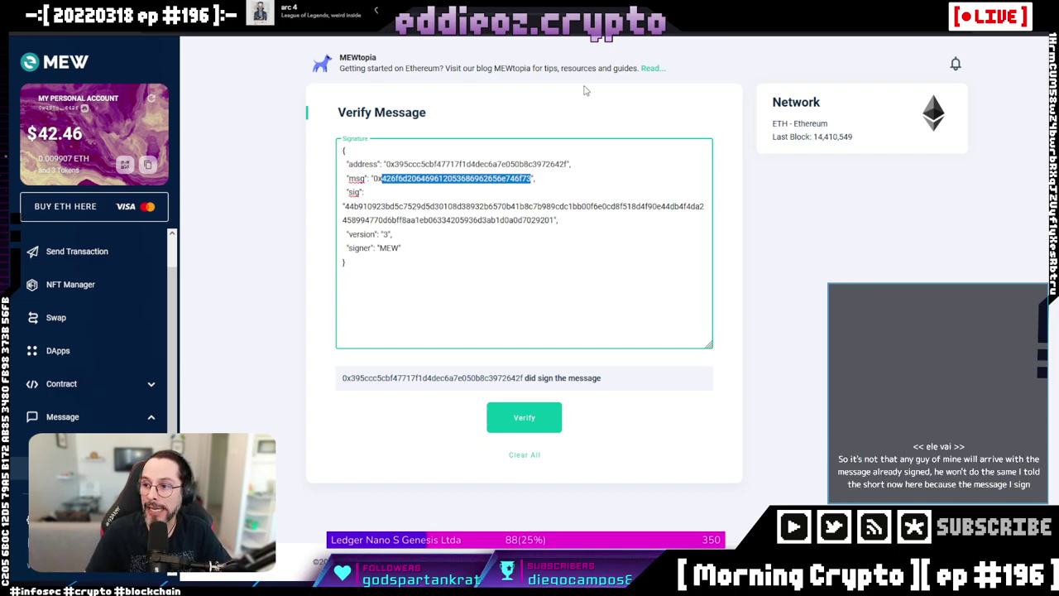
double_click(408, 164)
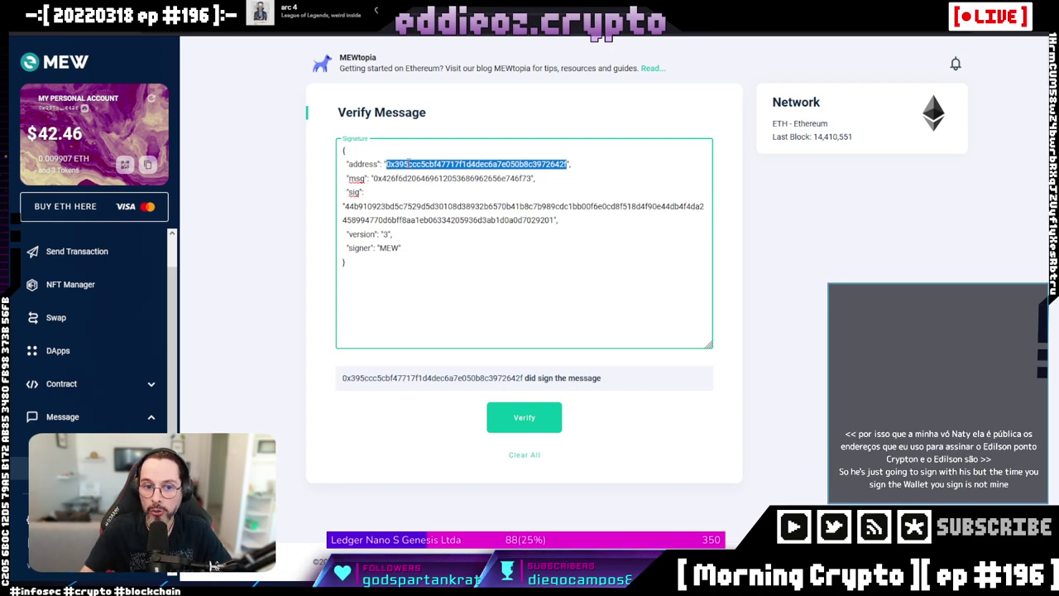
click(408, 164)
double_click(408, 164)
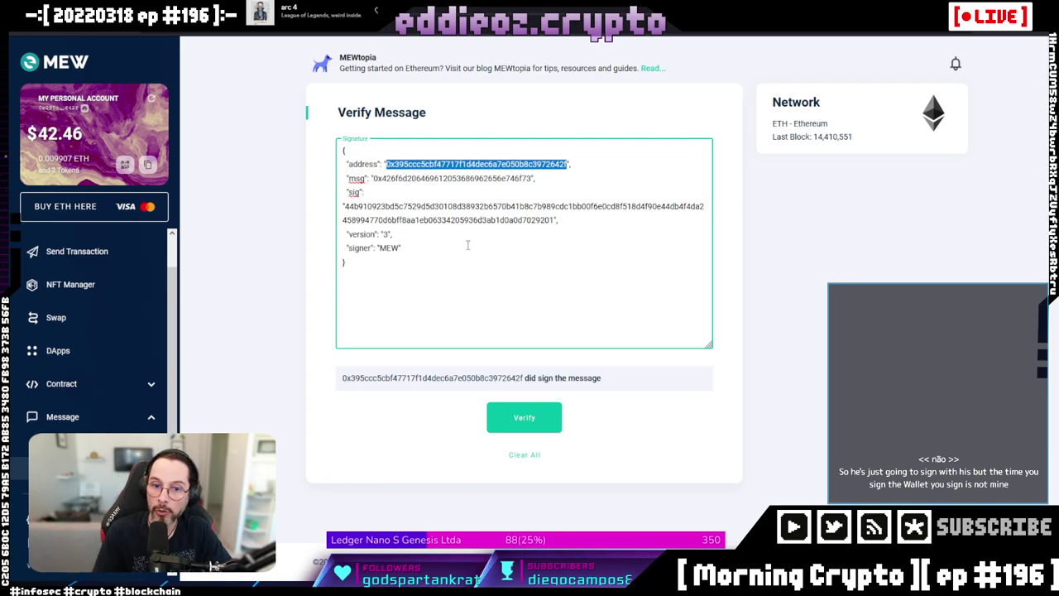
click(467, 244)
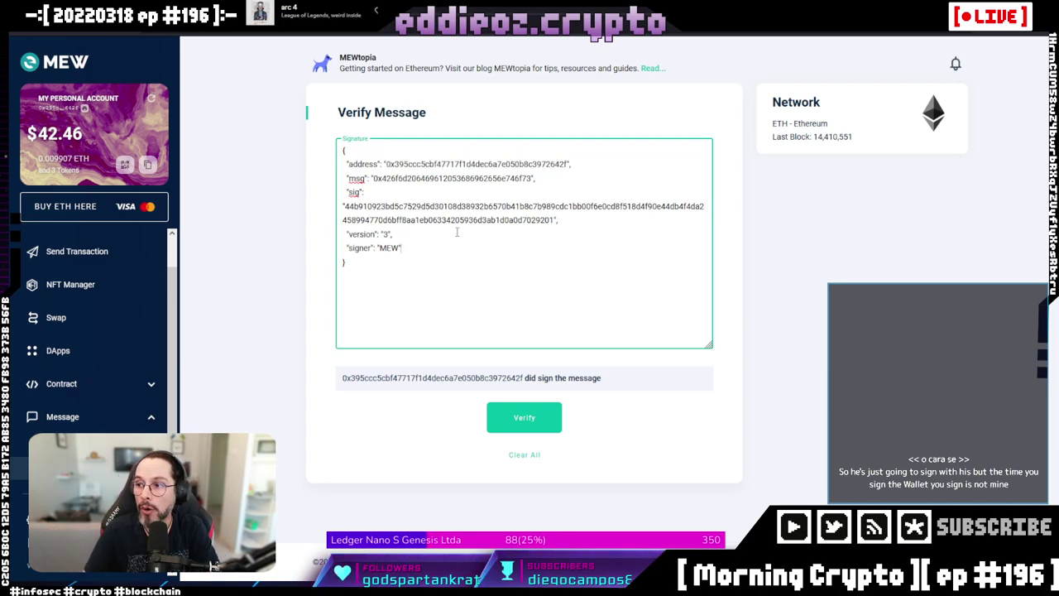
double_click(425, 164)
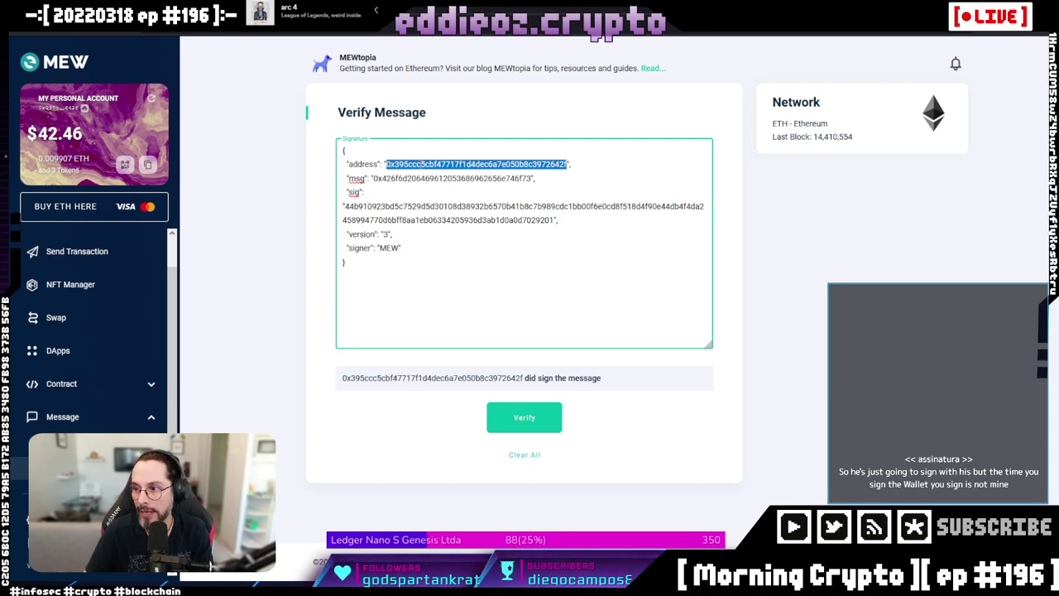
Step: Highlight the first and last characters of the signing address, and finally the whole address again
click(398, 164)
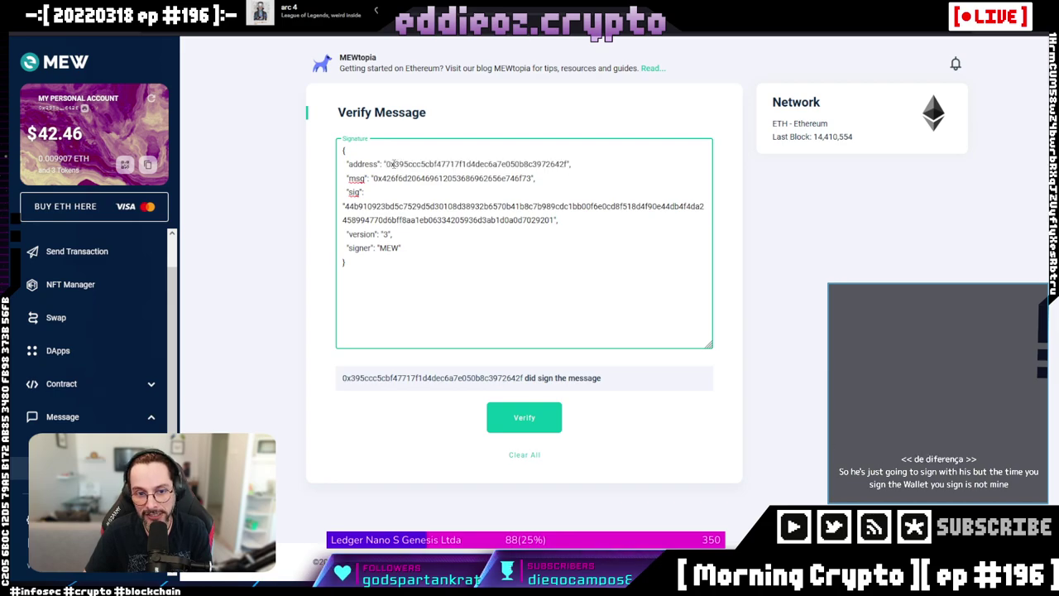
drag(394, 164, 422, 164)
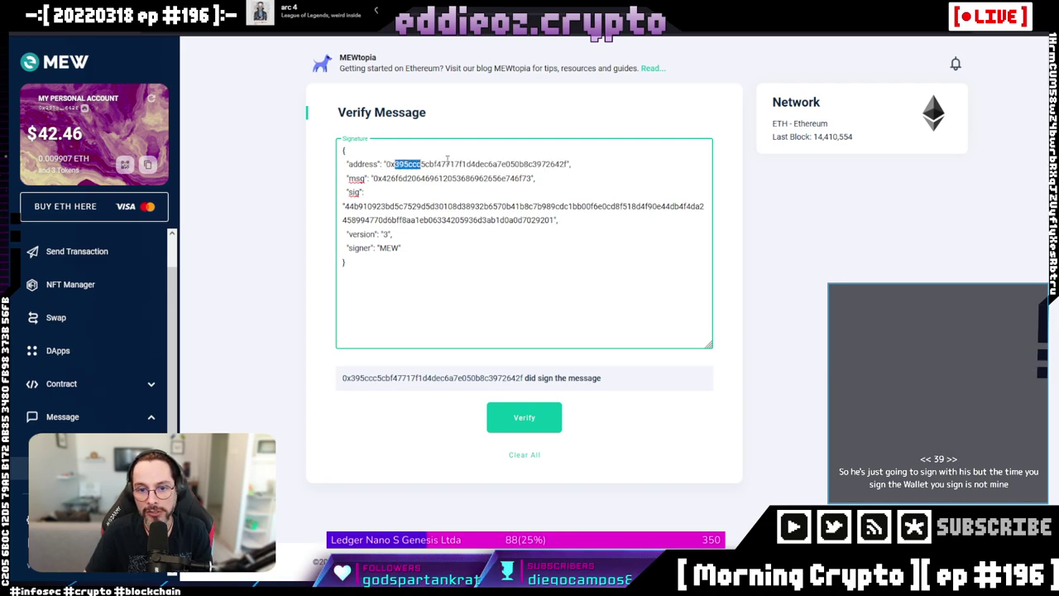
drag(553, 164, 568, 164)
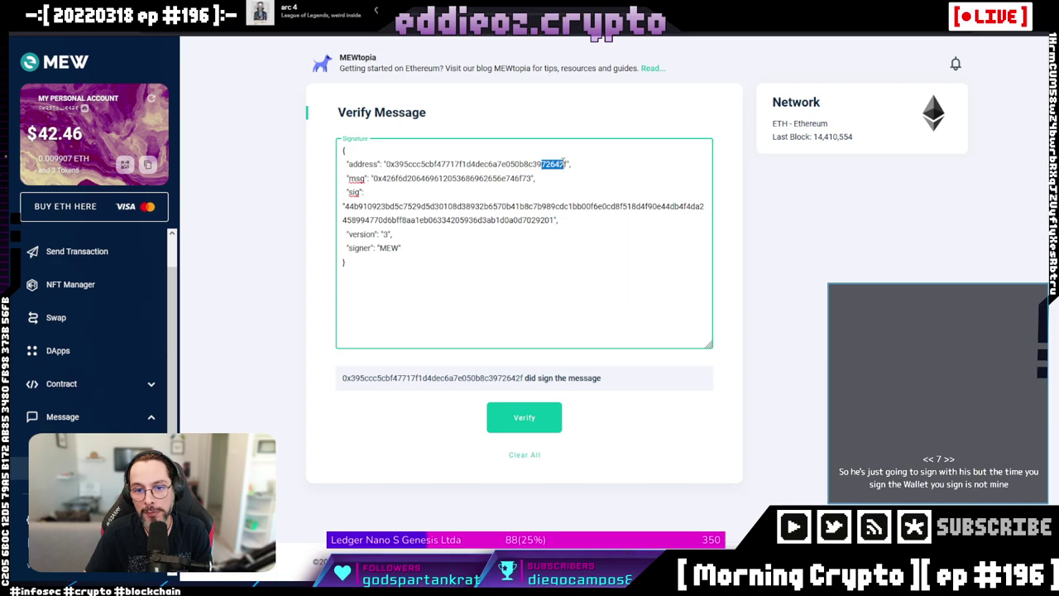
click(849, 310)
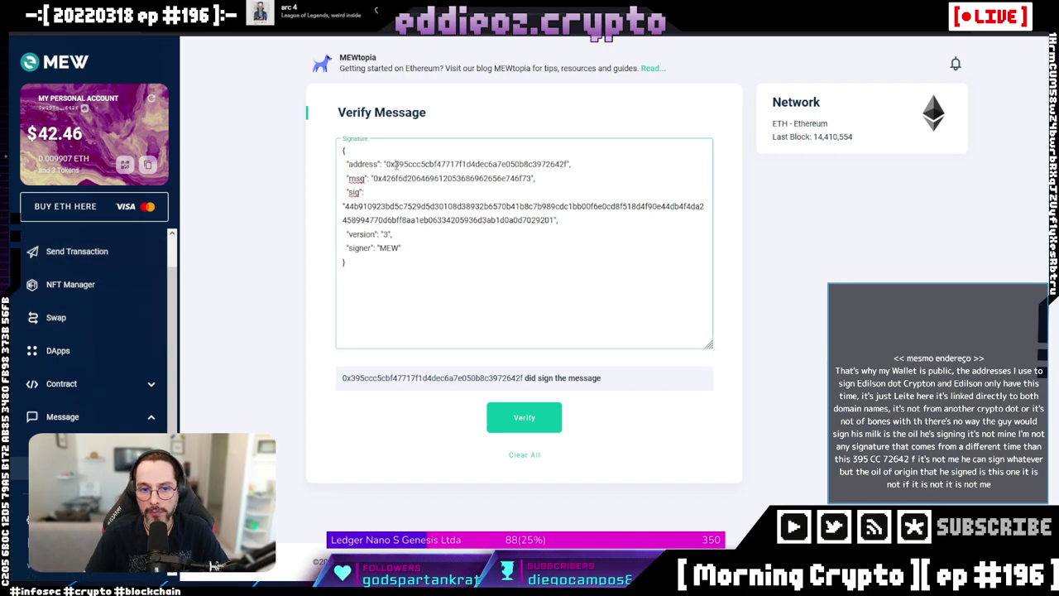
double_click(476, 164)
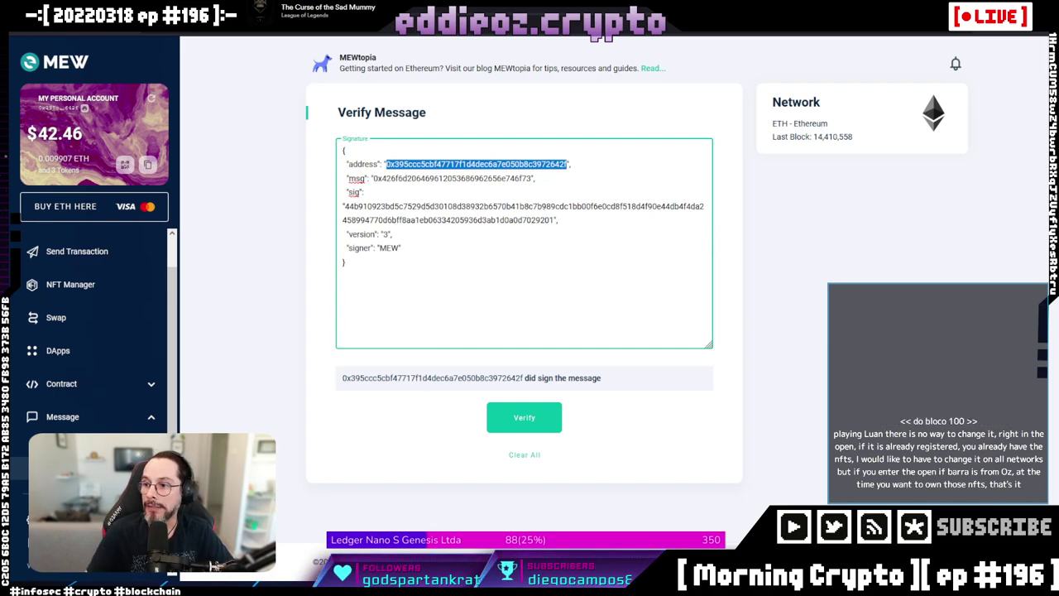
Step: Switch to the Firefox window showing an empty new tab
key(alt+Tab)
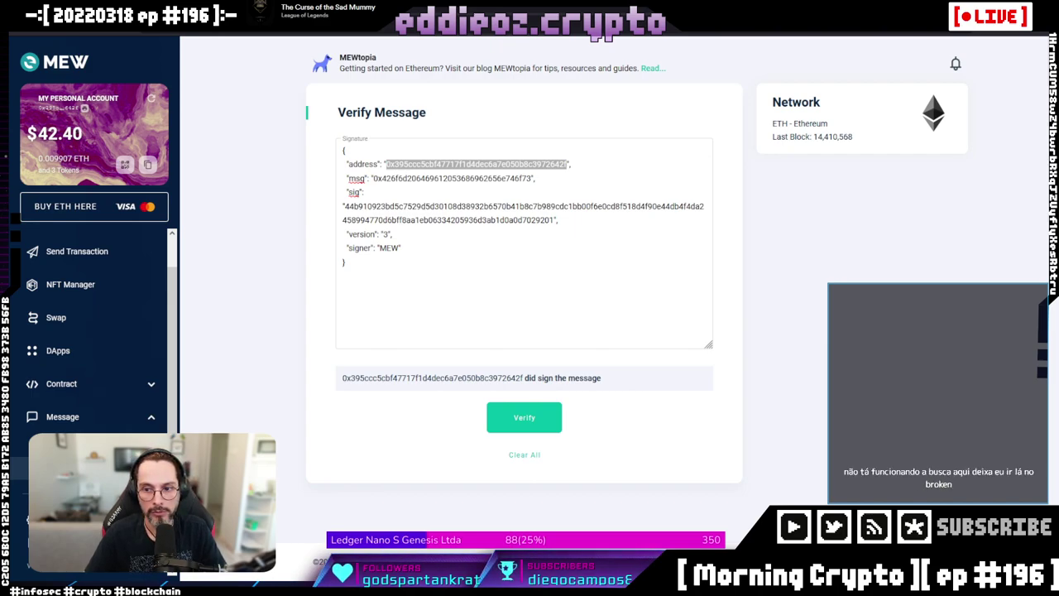
key(alt+Tab)
key(alt+Tab)
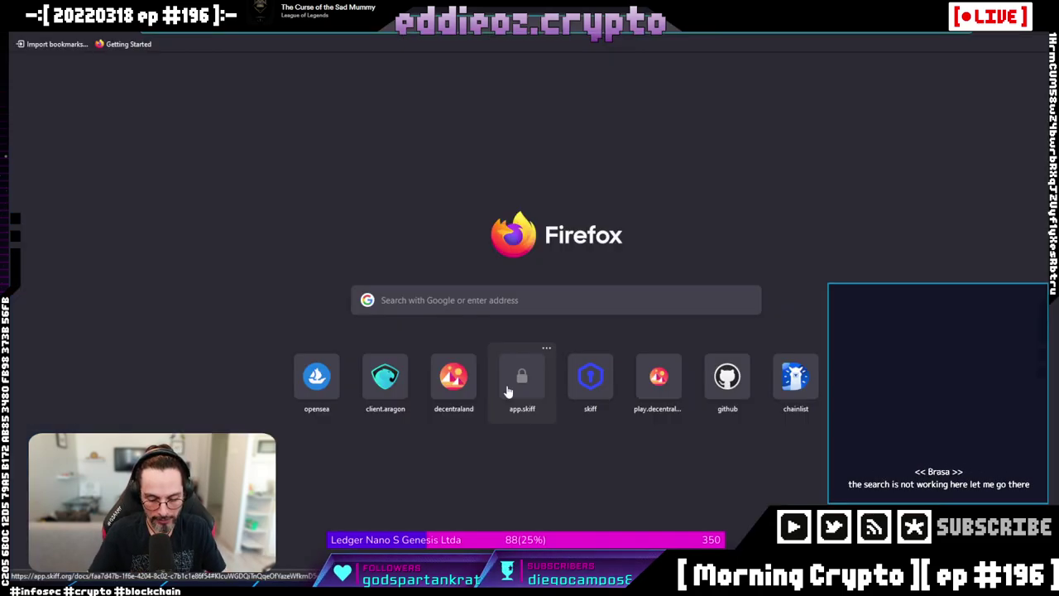
text(eddieoz.)
key(BackSpace)
key(BackSpace)
key(BackSpace)
key(BackSpace)
key(BackSpace)
key(BackSpace)
key(BackSpace)
key(BackSpace)
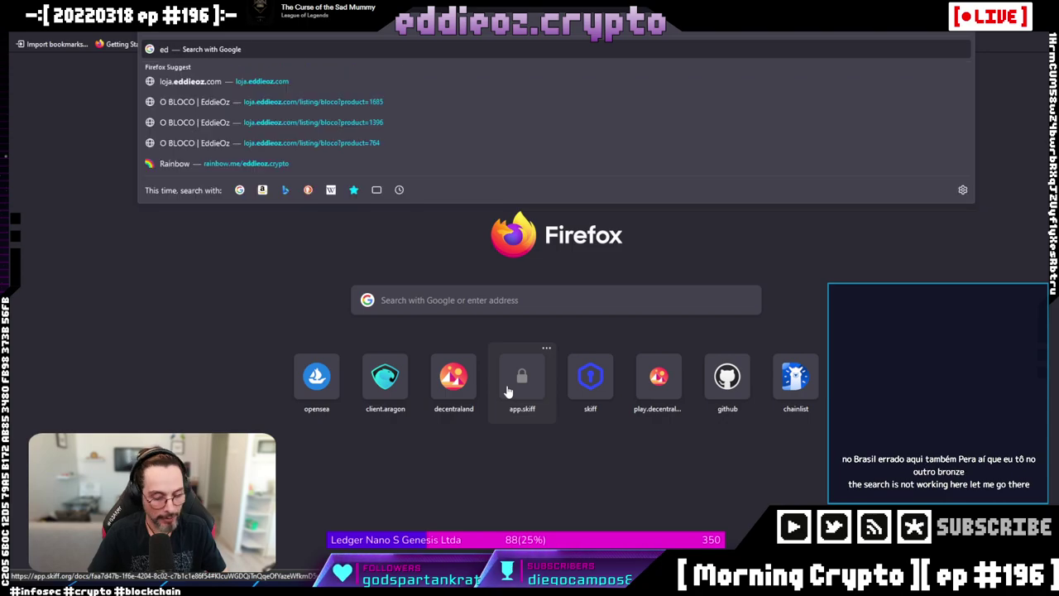
Step: Search the web for "ens", open the Ethereum Name Service site at ens.domains and go to its app
text(ens)
key(Return)
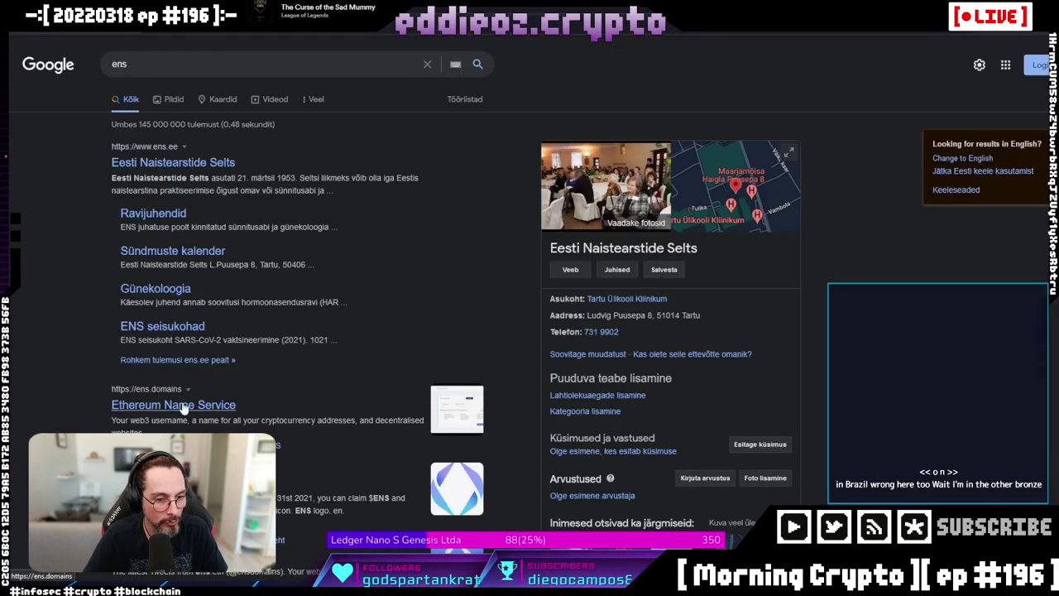
click(228, 405)
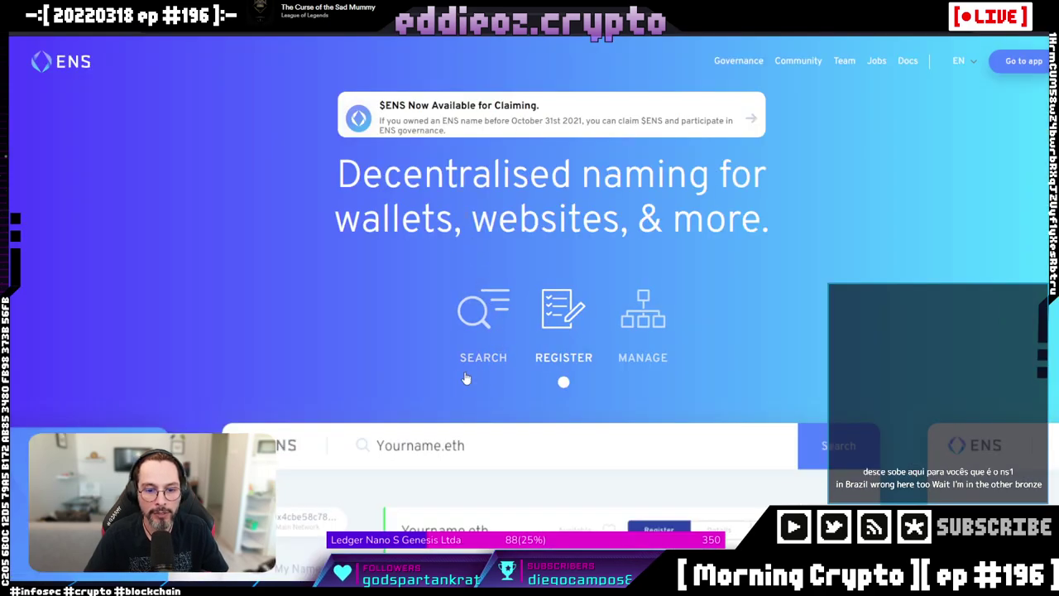
click(1040, 62)
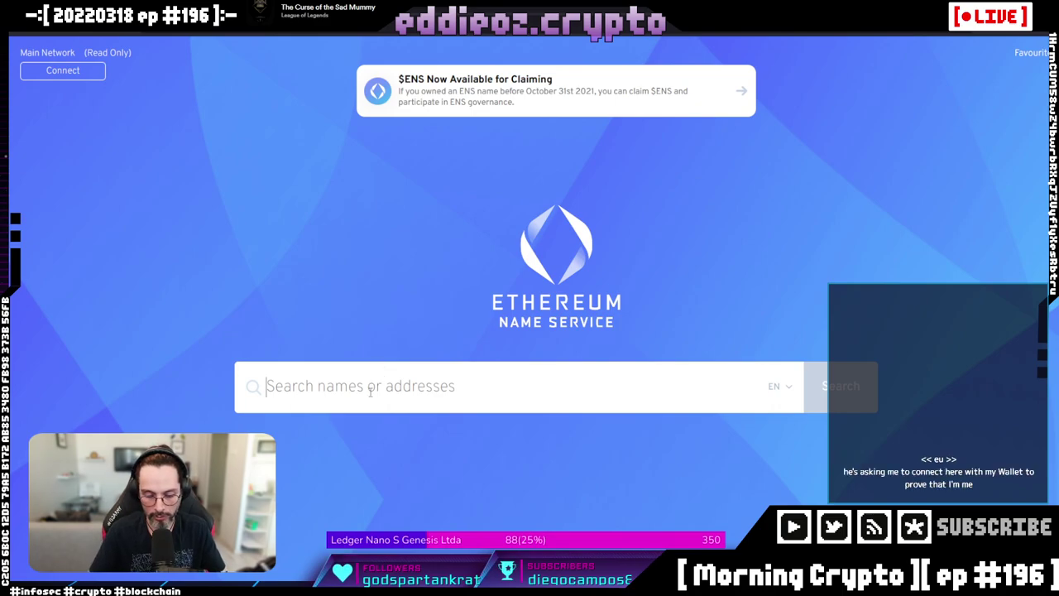
text(eddioz.nth)
key(BackSpace)
key(BackSpace)
key(BackSpace)
key(BackSpace)
text(.eth)
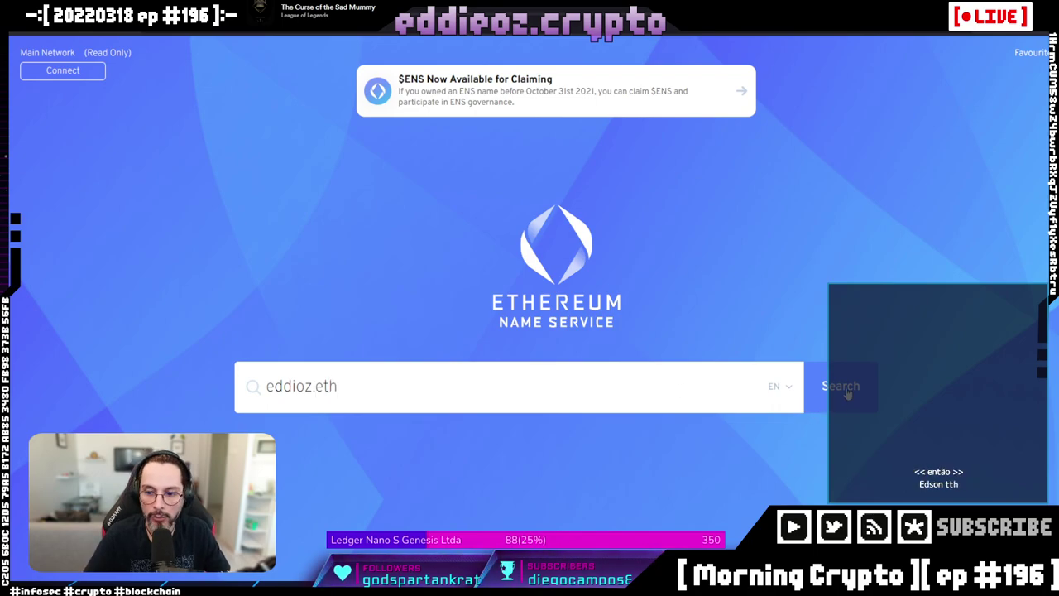
key(Return)
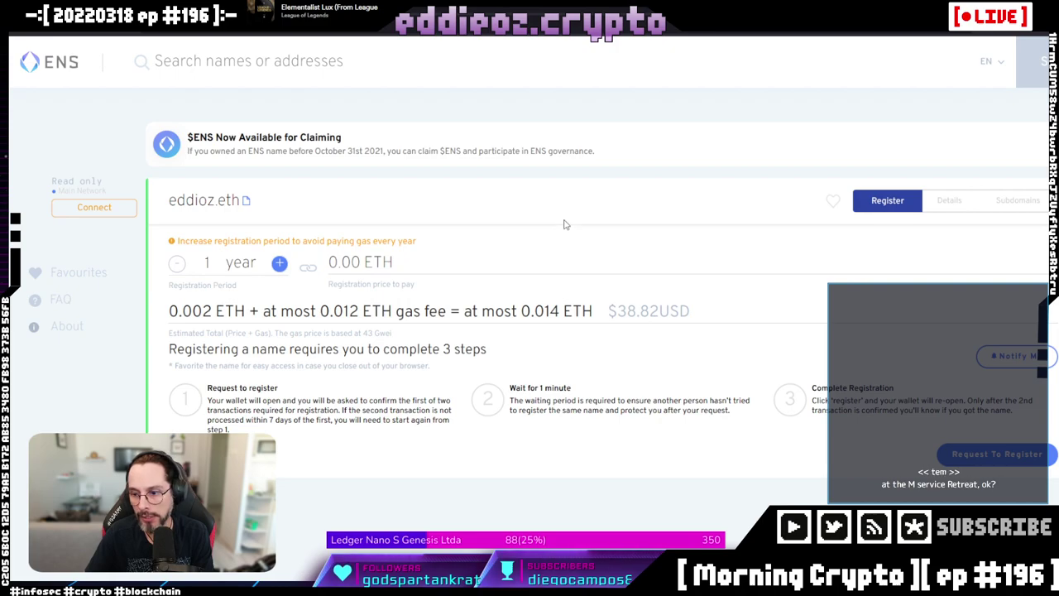
Step: Check the details and subdomains of eddioz.eth, and return to its registration view
click(948, 202)
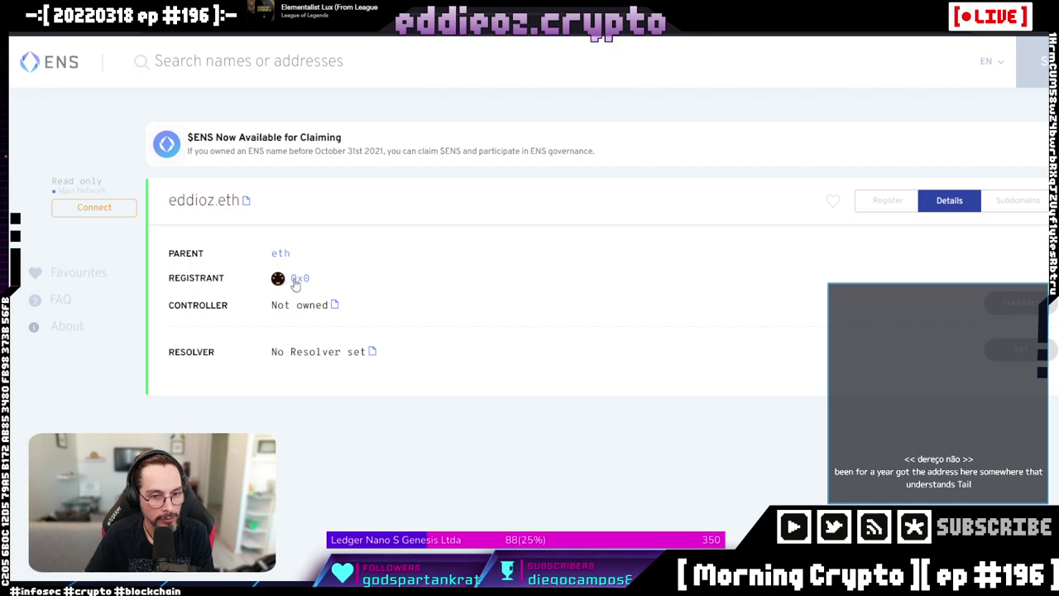
click(1018, 202)
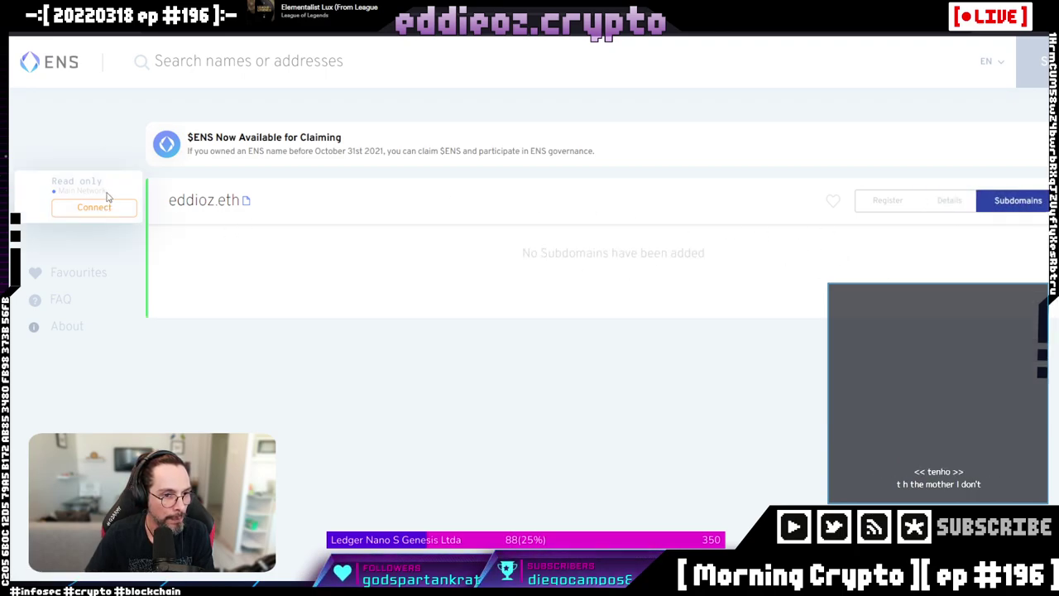
click(886, 203)
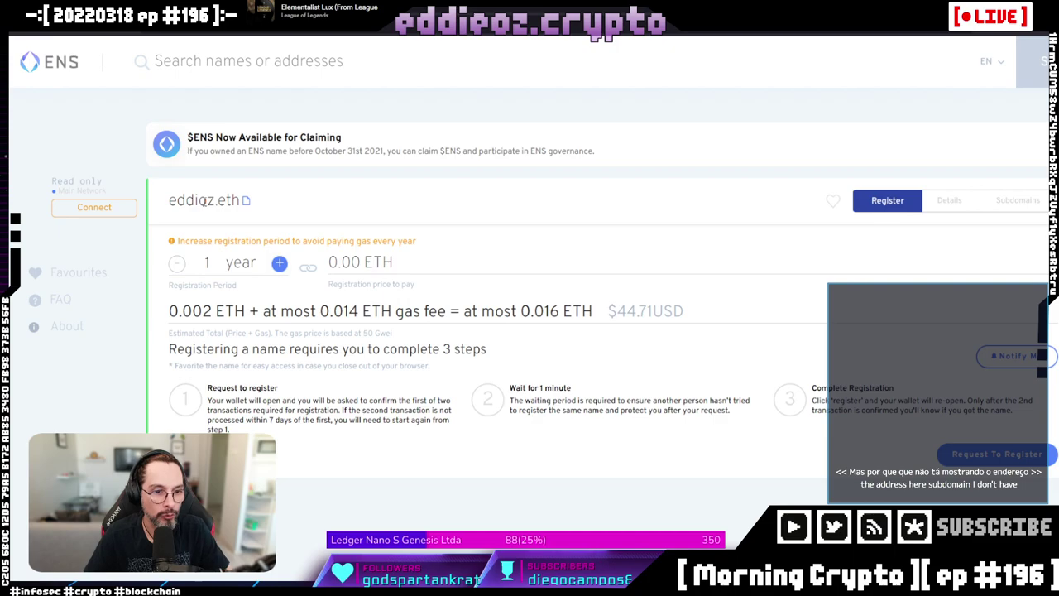
Step: Search the ENS app for the name eddieoz.eth
click(227, 68)
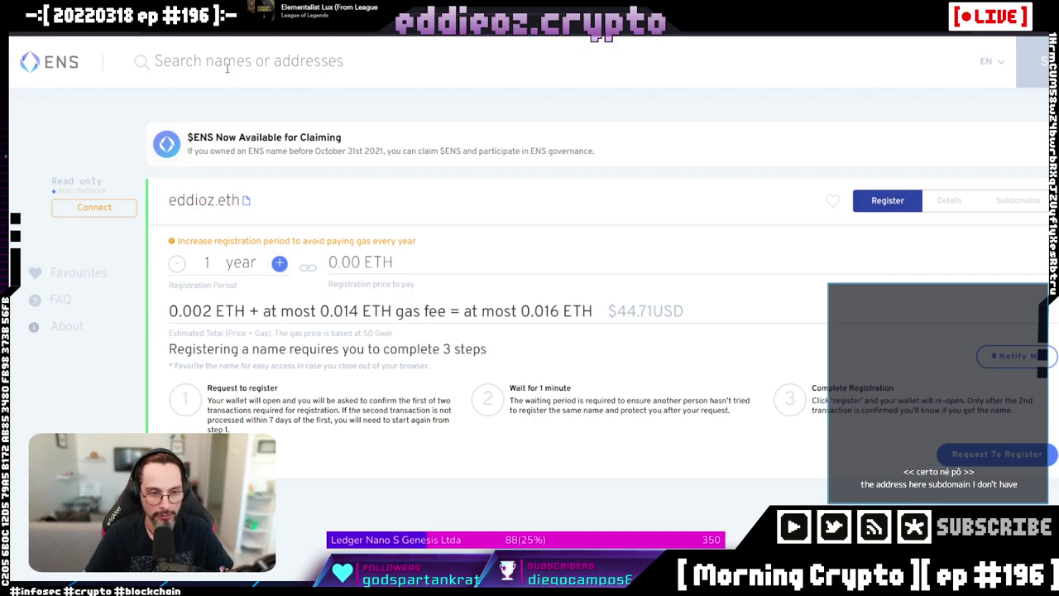
text(eddieoz)
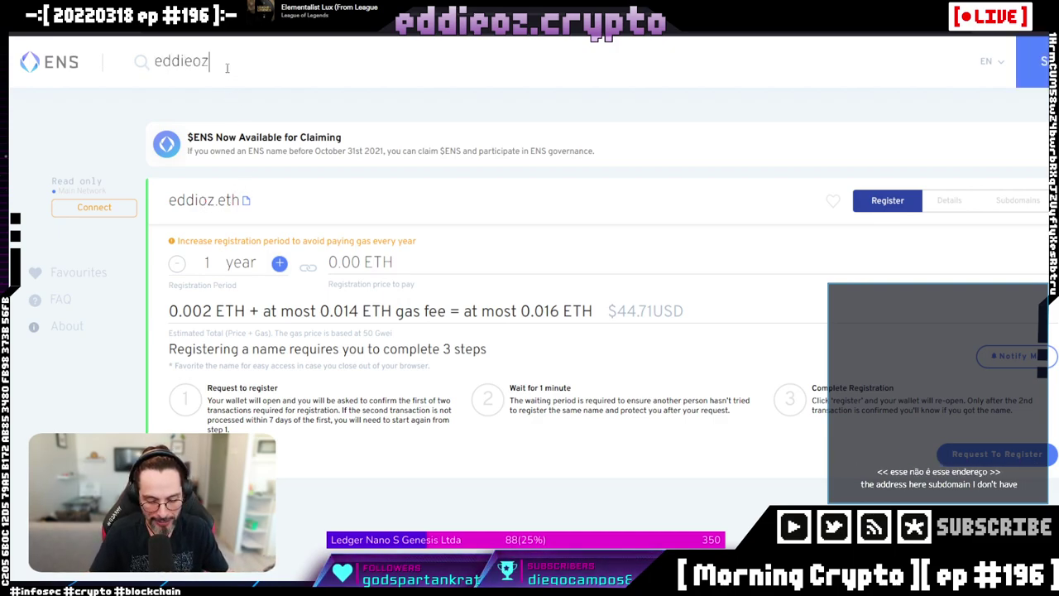
text(.eth)
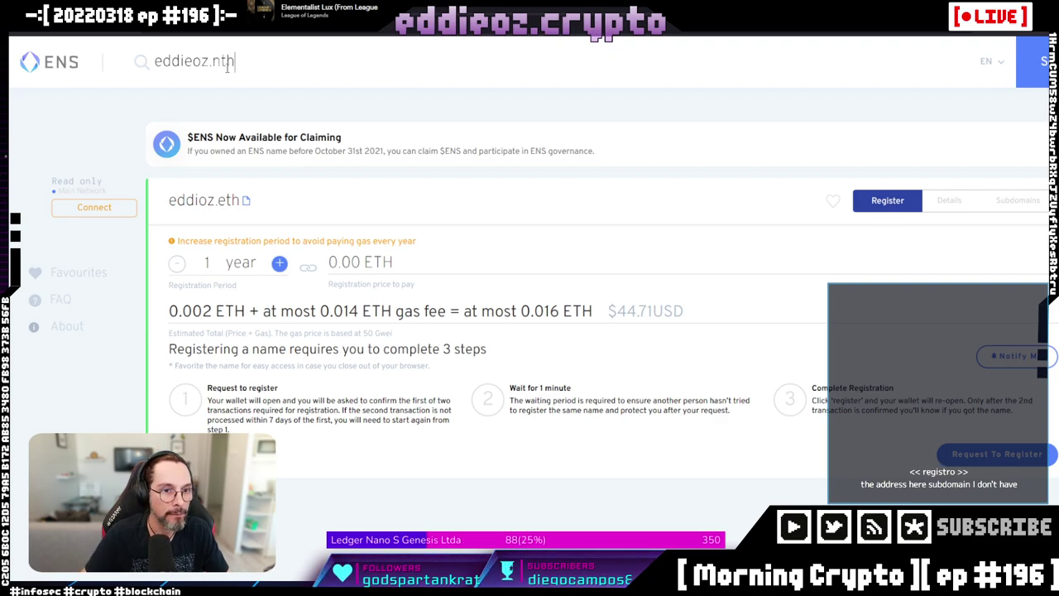
key(BackSpace)
key(BackSpace)
text(h)
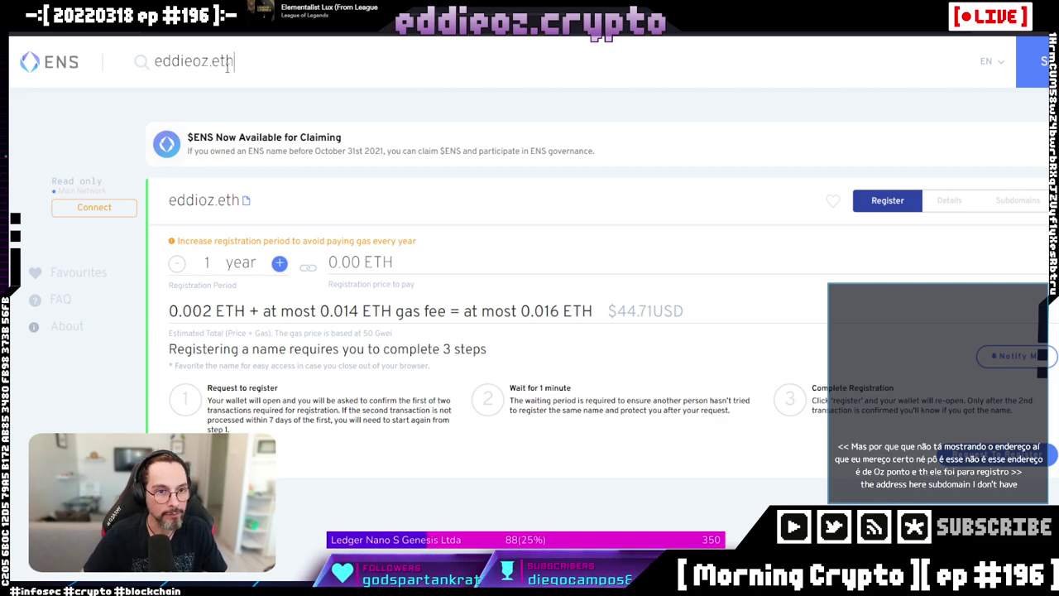
key(Return)
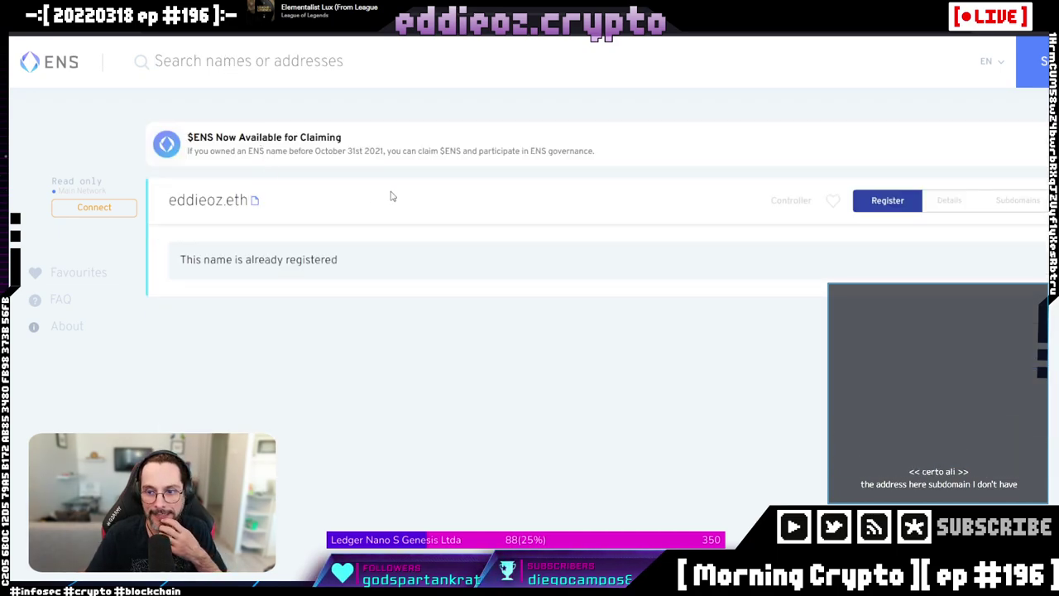
Step: Open the details of eddieoz.eth in the ENS app and check its registrant, controller, expiration date and ETH address
click(254, 200)
click(940, 204)
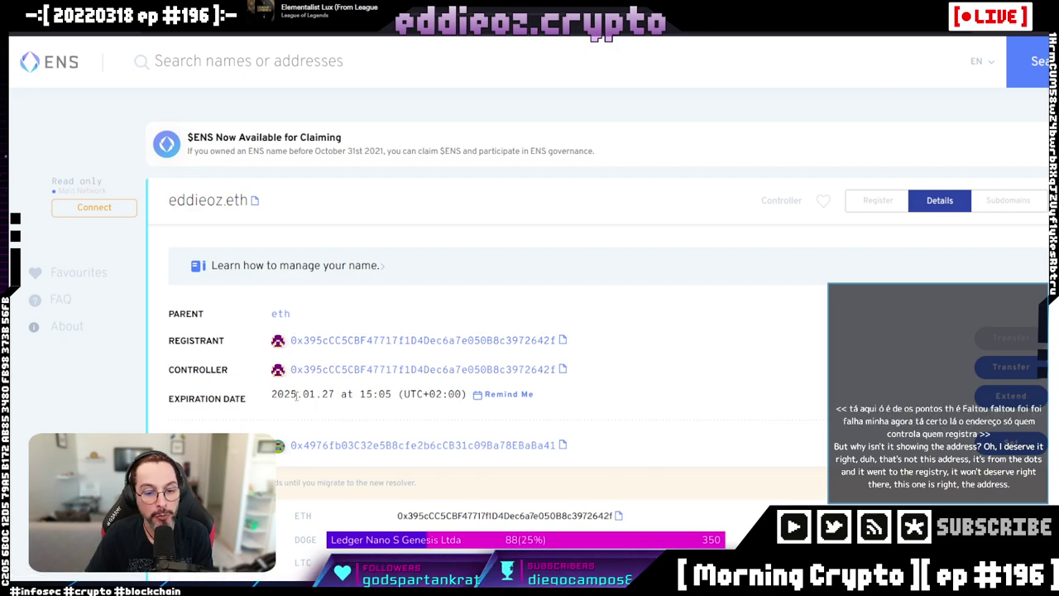
scroll(409, 385, down, 3)
scroll(409, 387, up, 2)
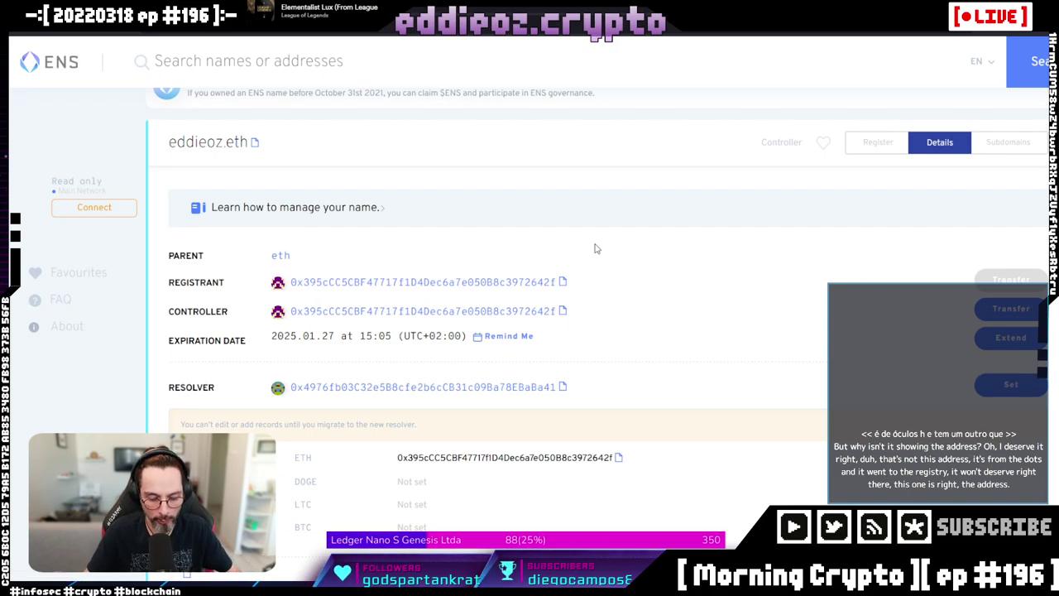
Step: Search the web for "unstoppable domains" in a new tab and open the Unstoppable Domains site
key(ctrl+t)
text(unstoppa)
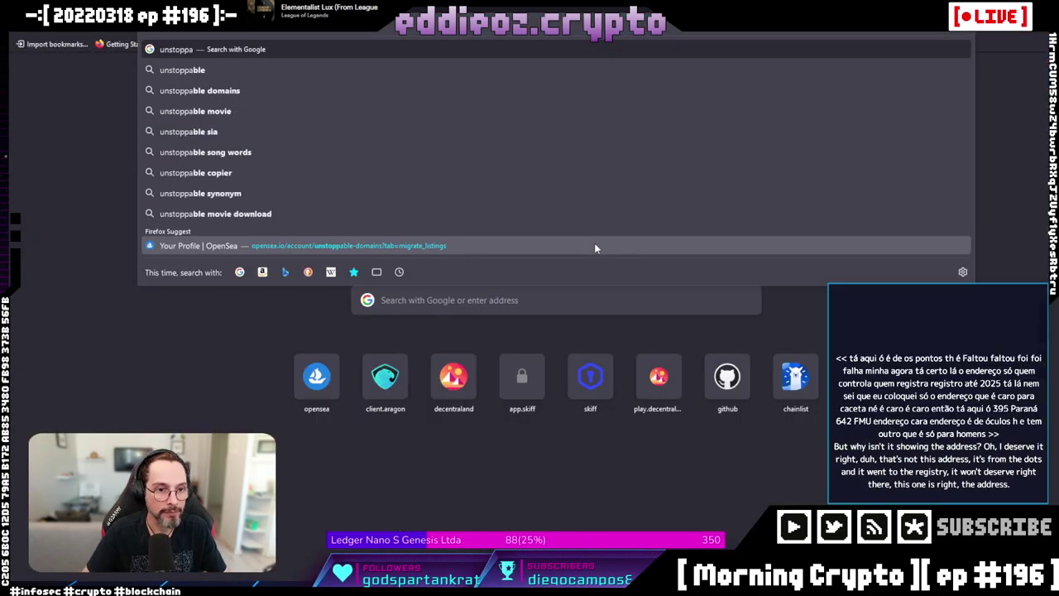
key(Down)
key(Down)
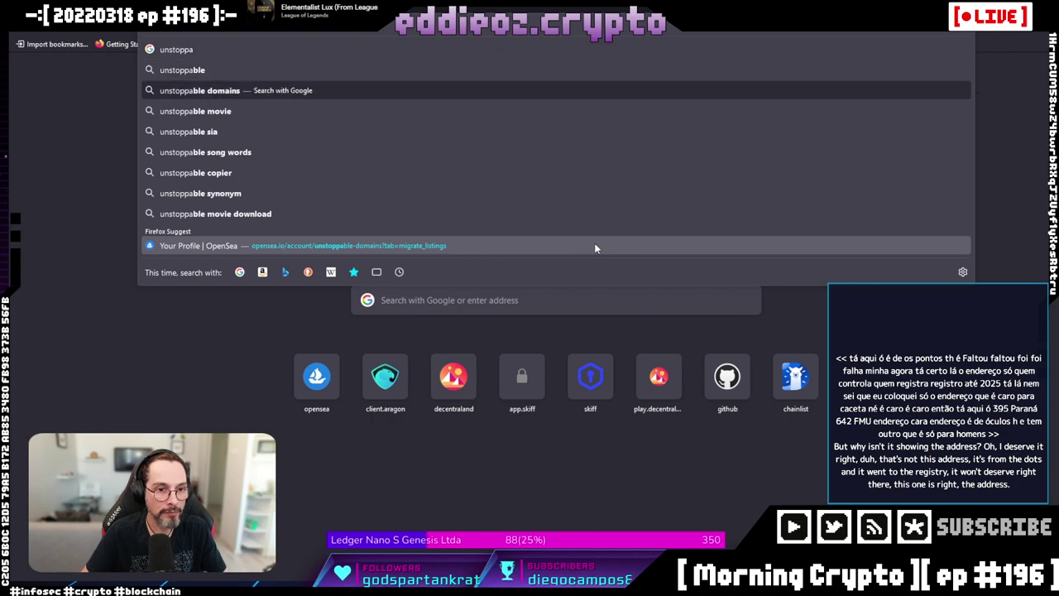
key(Return)
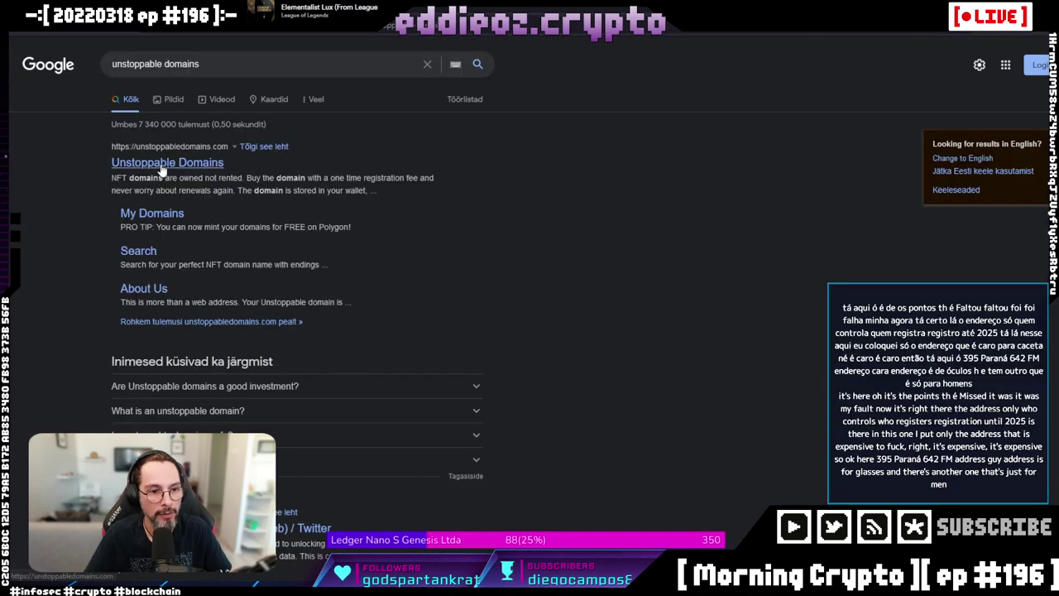
click(162, 168)
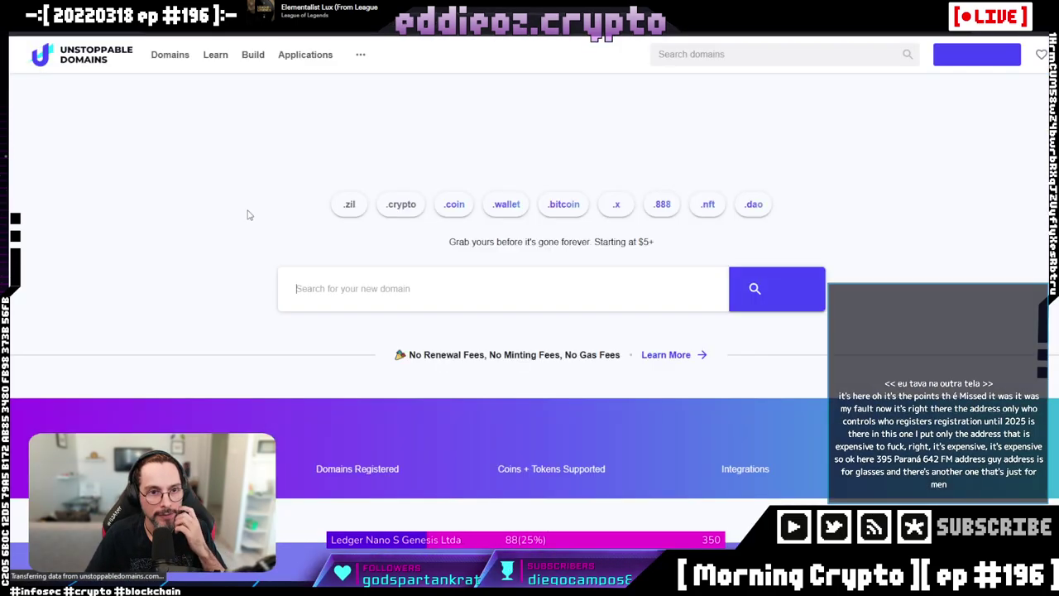
Step: Search Unstoppable Domains for eddieoz.crypto and open that domain's public profile
click(381, 296)
text(eddieoz)
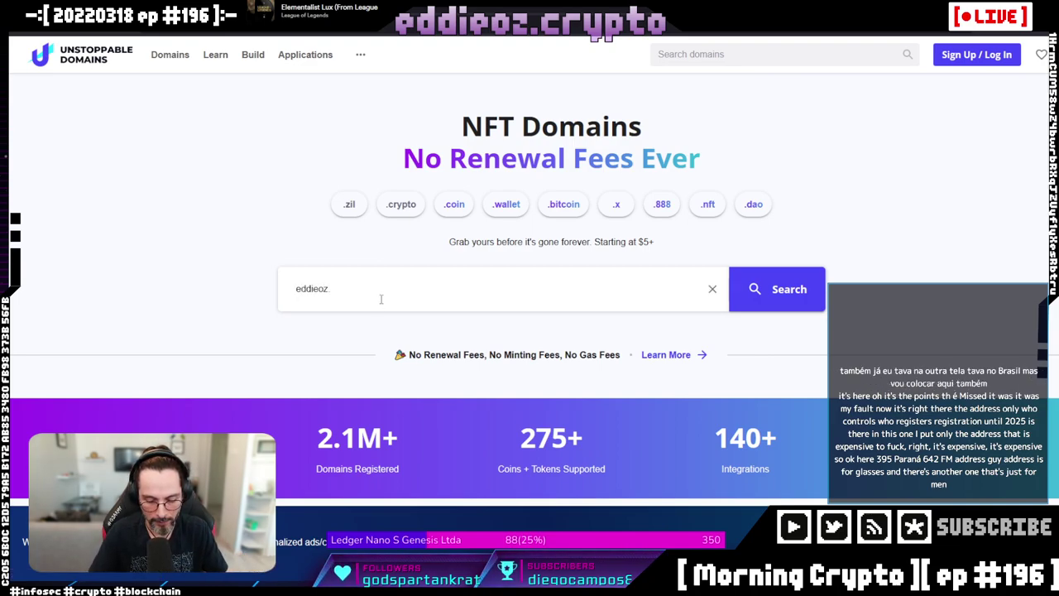
text(.crypto)
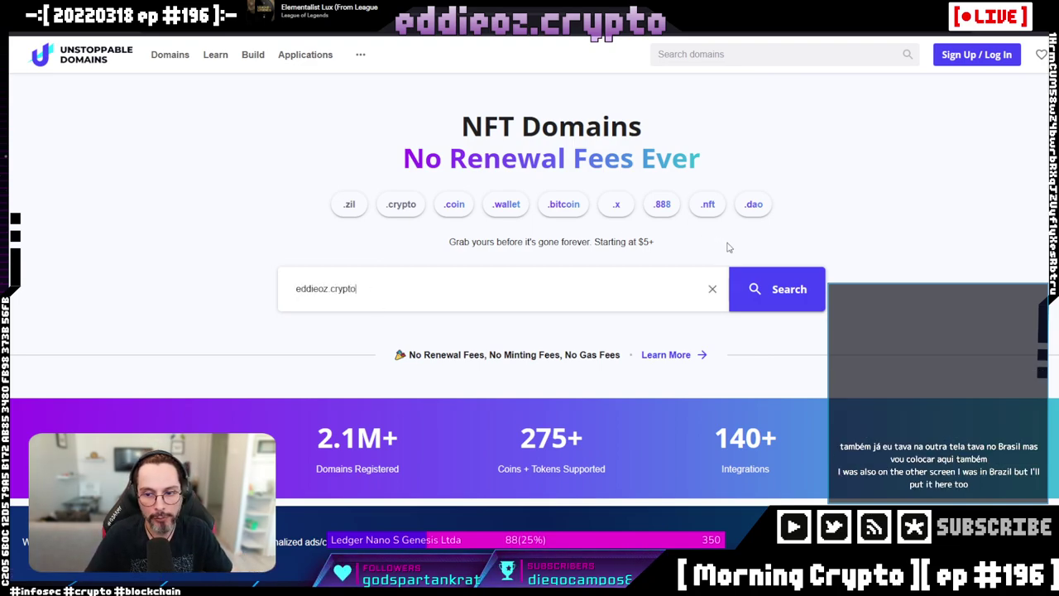
click(780, 296)
click(585, 376)
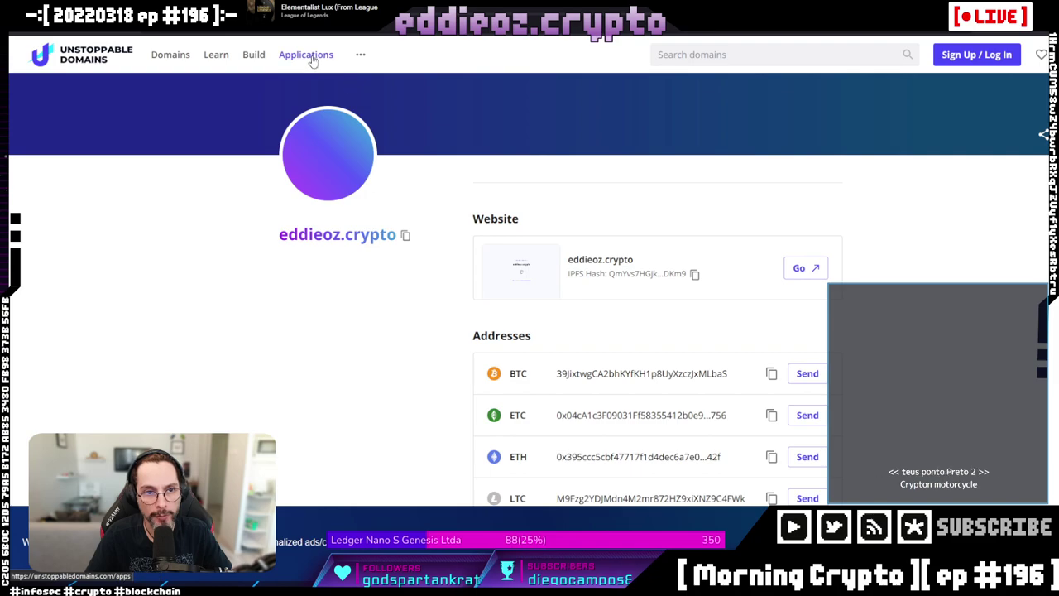
Step: Highlight the OMYID, ETH and BTC addresses published on the eddieoz.crypto profile, and copy the ETH address
scroll(910, 307, down, 2)
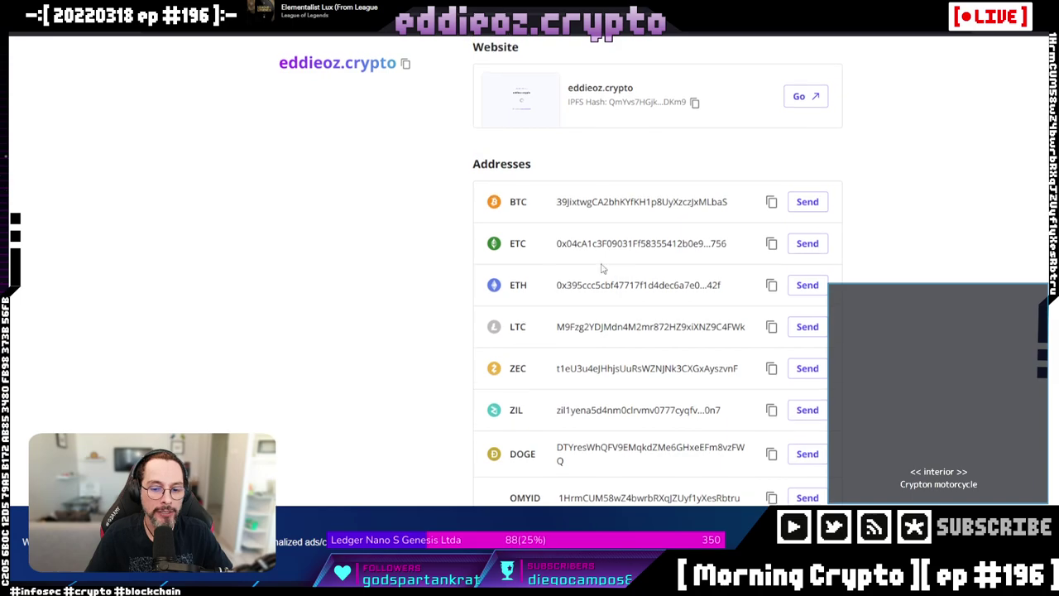
double_click(572, 488)
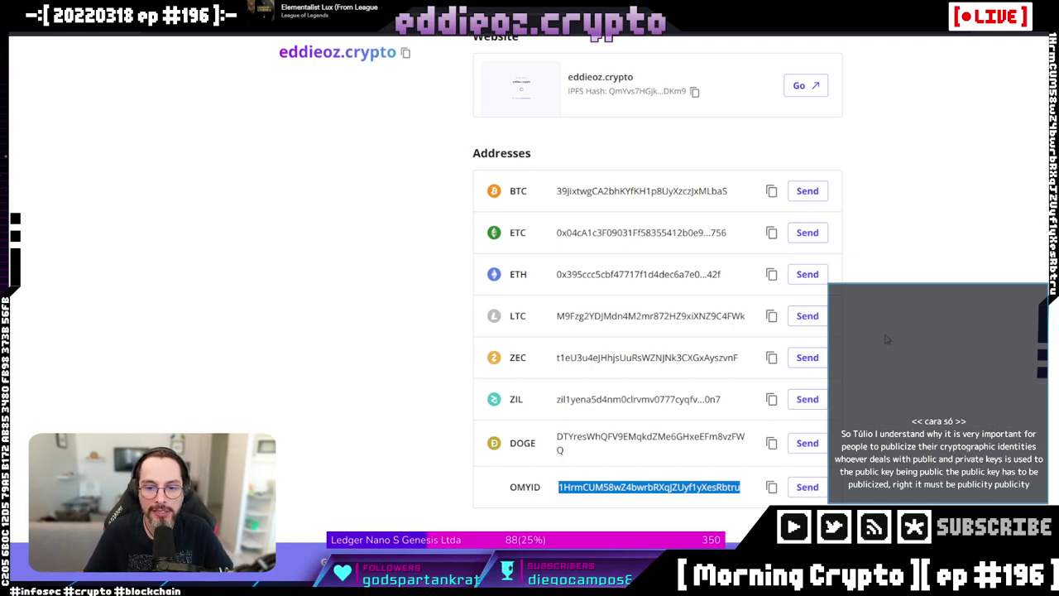
double_click(610, 274)
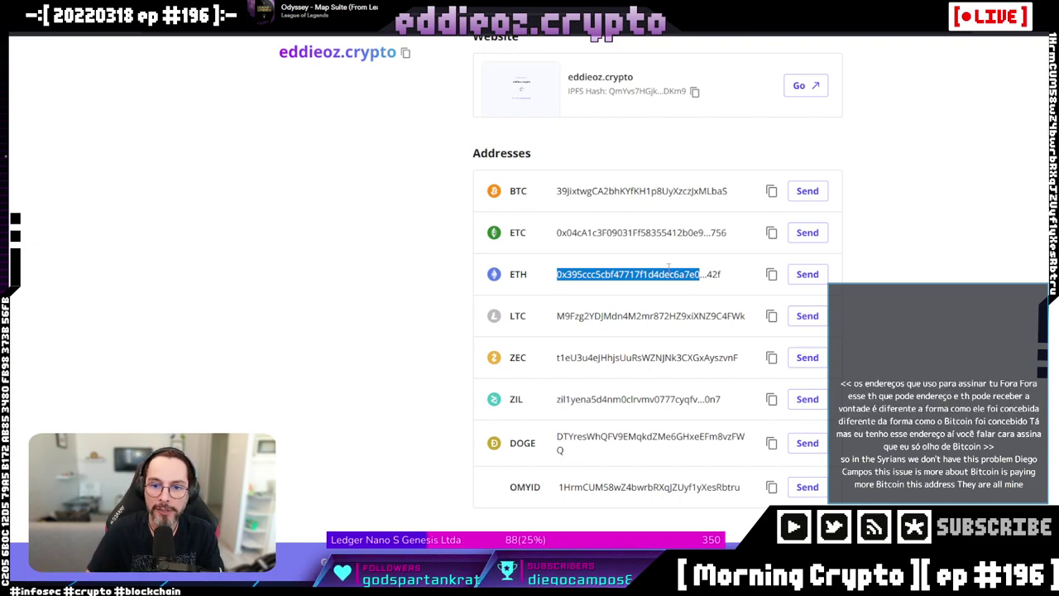
double_click(585, 191)
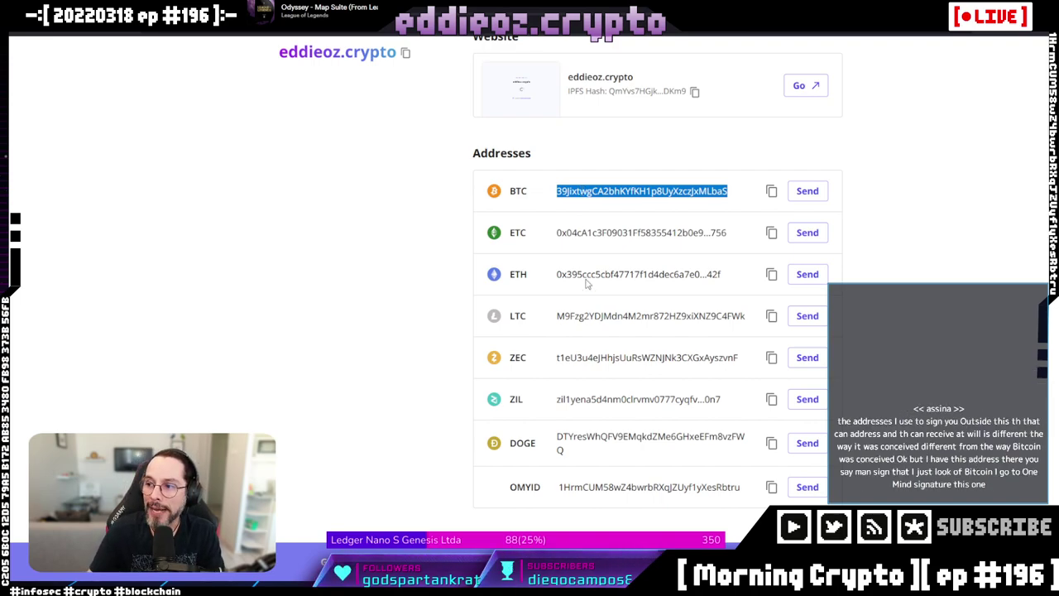
double_click(604, 488)
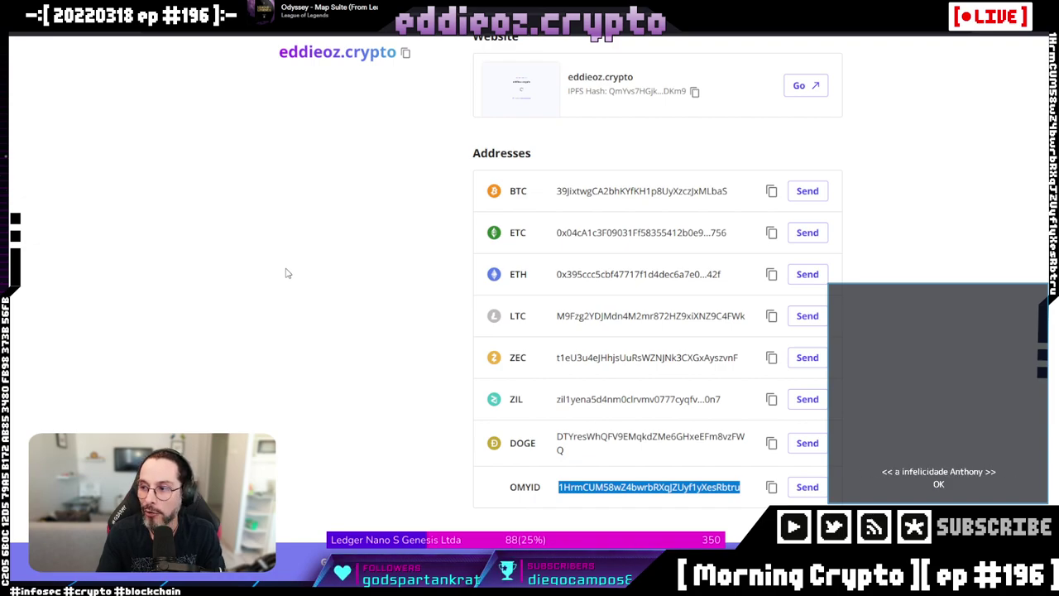
drag(700, 274, 487, 273)
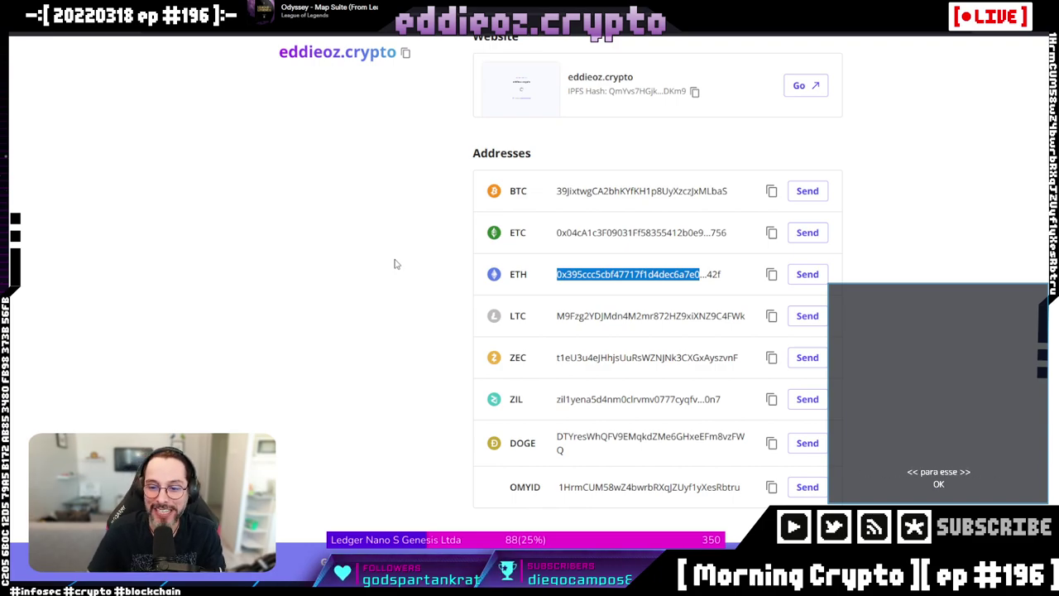
click(771, 274)
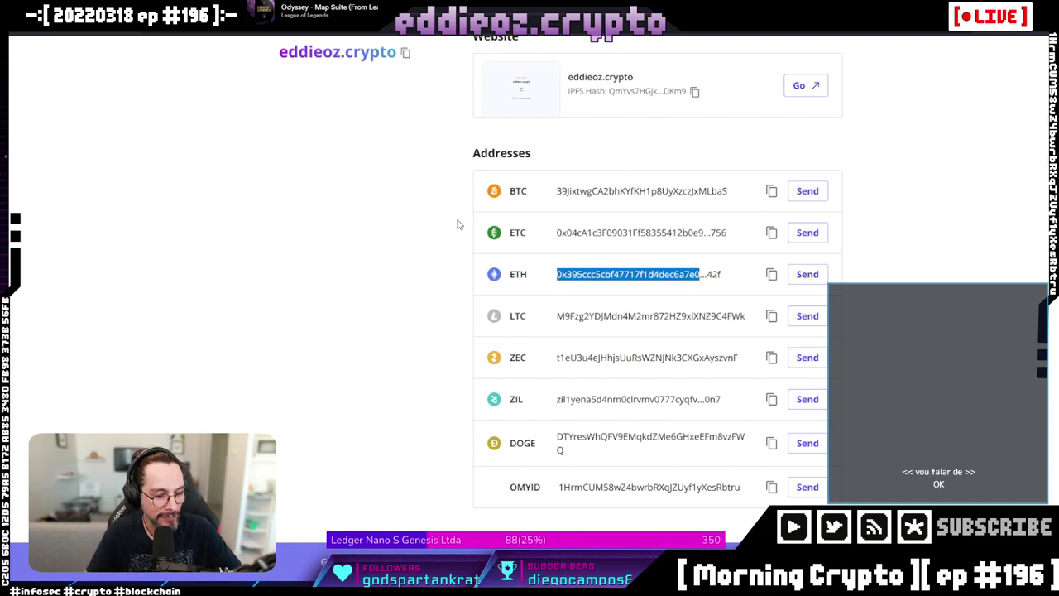
Step: Show the eddieoz.crypto profile in the other browser window and highlight its full displayed ETH address
key(alt+Tab)
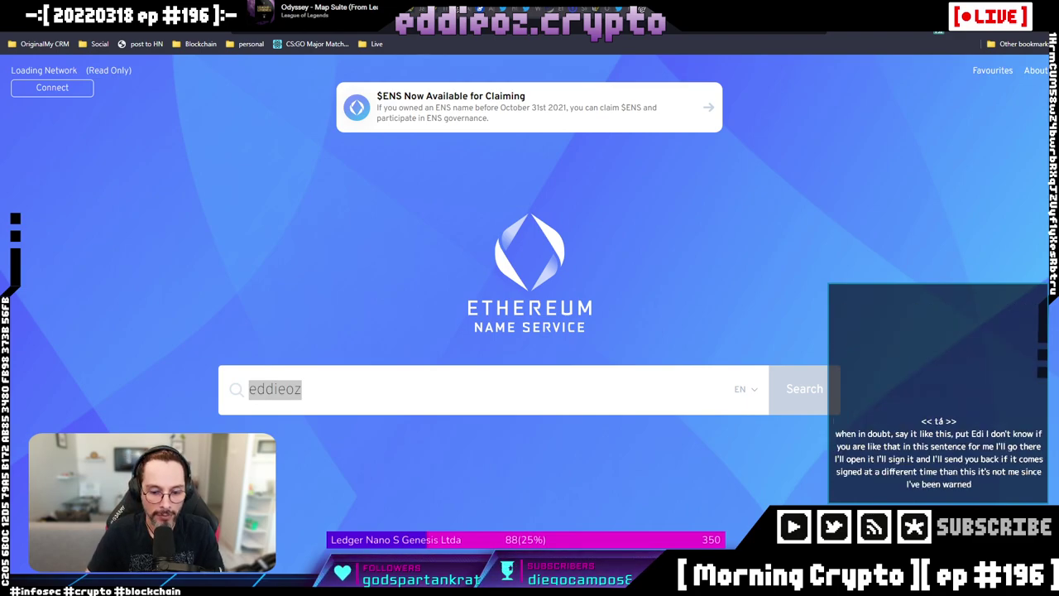
key(alt+Tab)
key(ctrl+Tab)
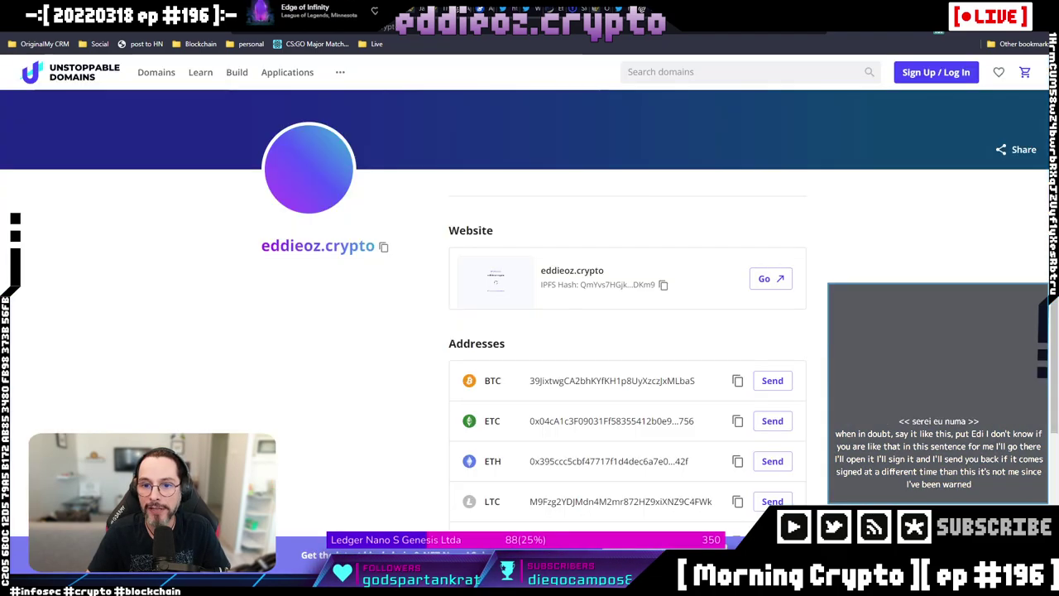
scroll(540, 250, down, 2)
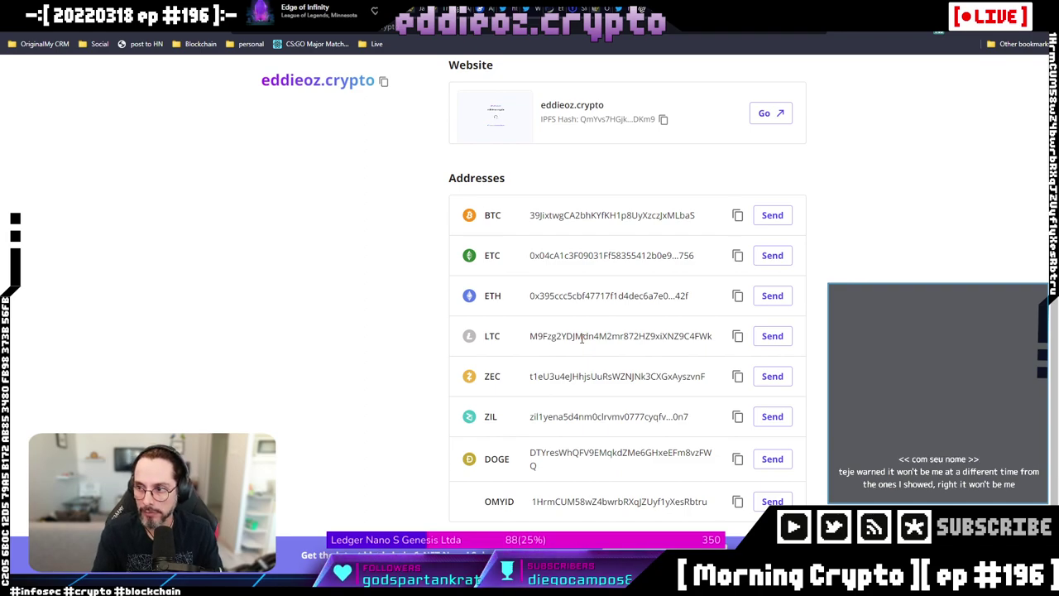
drag(528, 296, 700, 300)
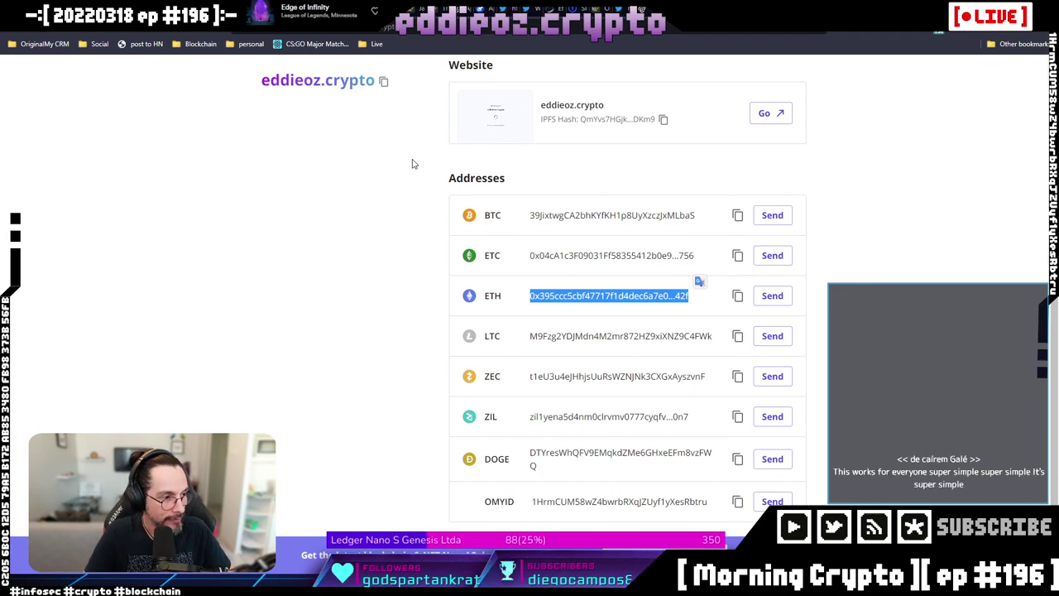
scroll(407, 156, up, 2)
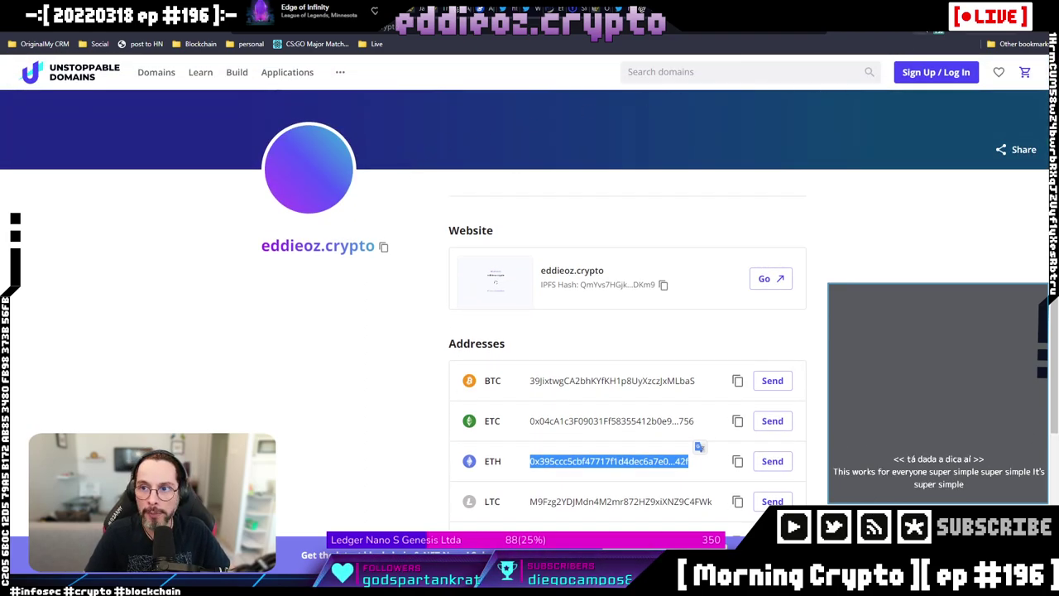
Step: Return to the ENS home page and complete the name in its search field as eddieoz.eth
key(ctrl+Tab)
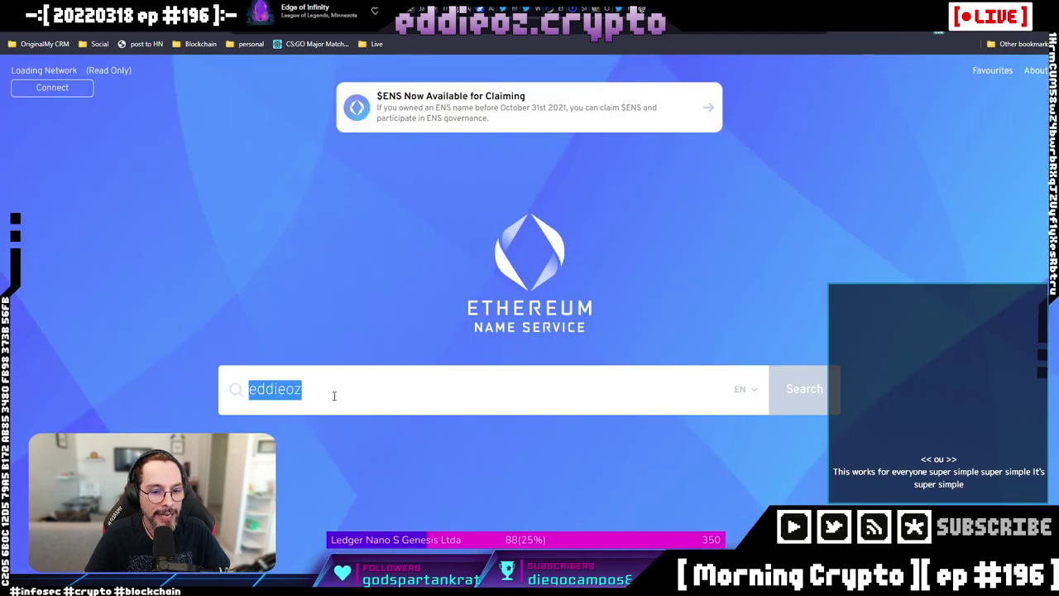
click(330, 397)
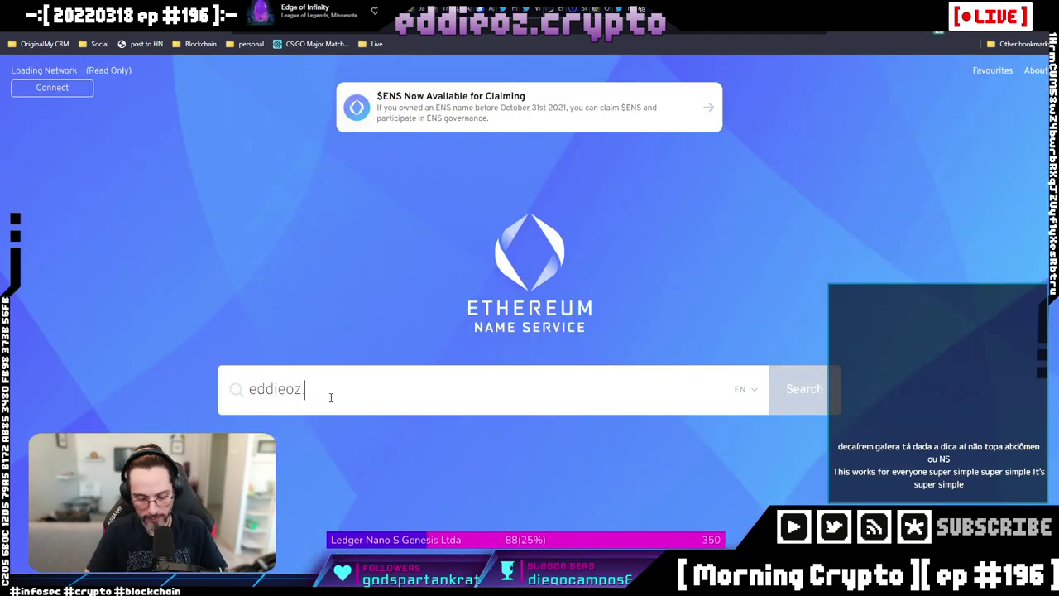
text(.eth)
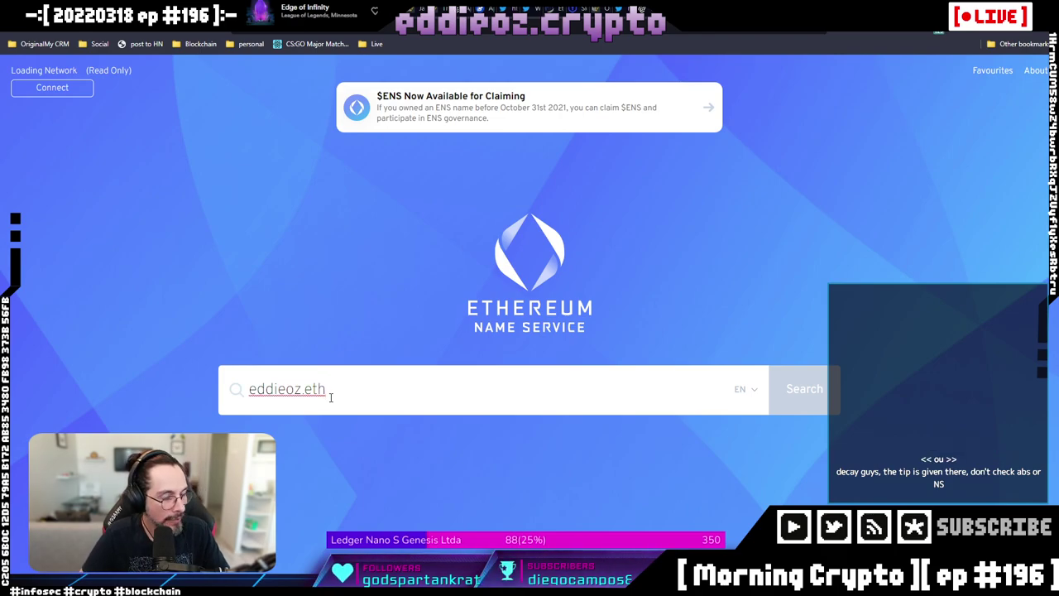
click(587, 234)
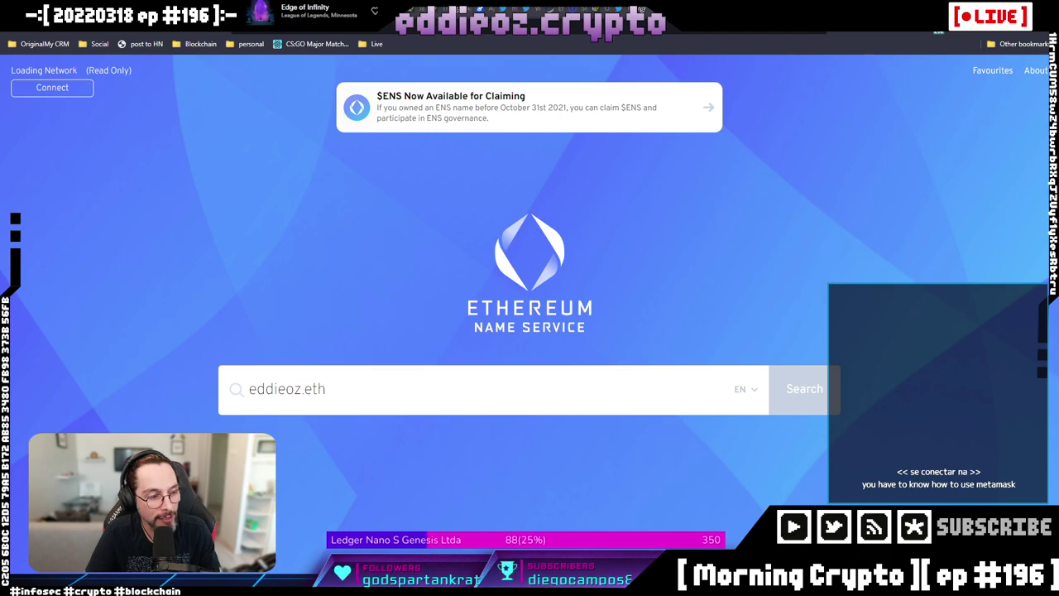
Step: Switch back to the first browser window, open OpenSea in a new tab and connect the account profile with MetaMask
key(alt+Tab)
click(278, 222)
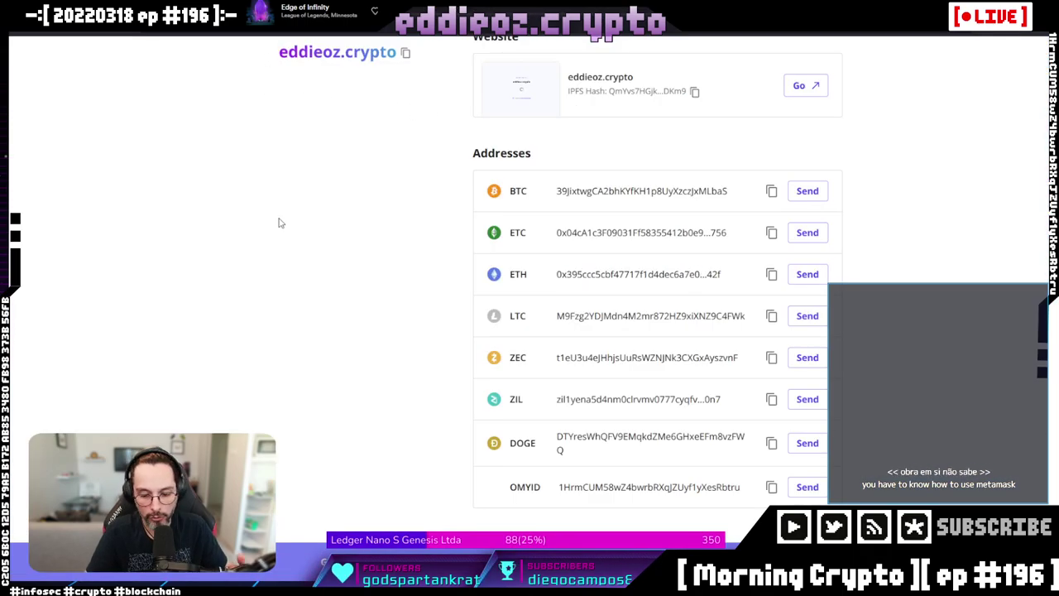
key(ctrl+t)
text(opensea)
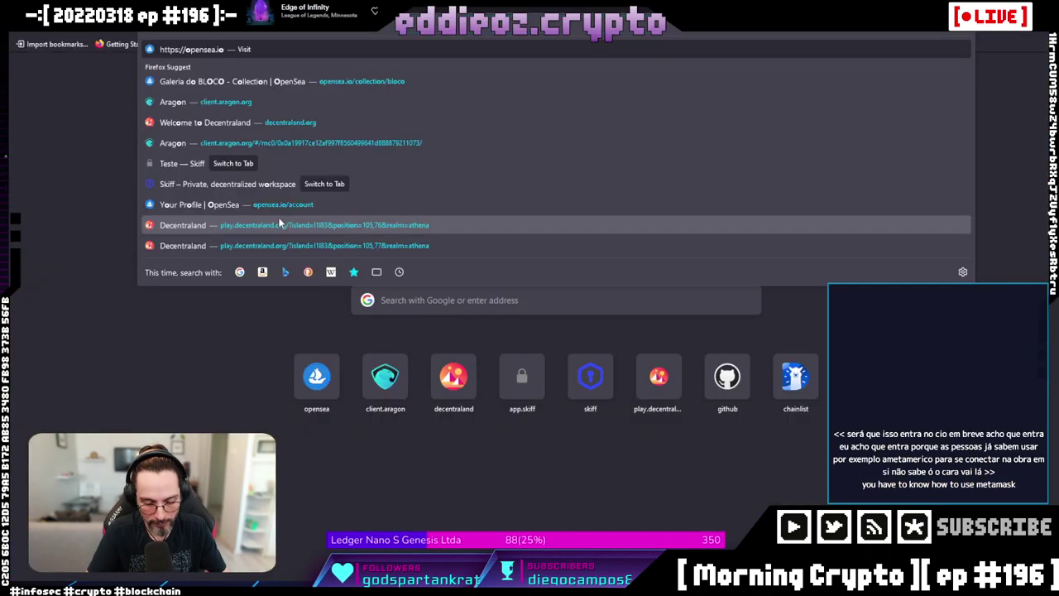
key(Return)
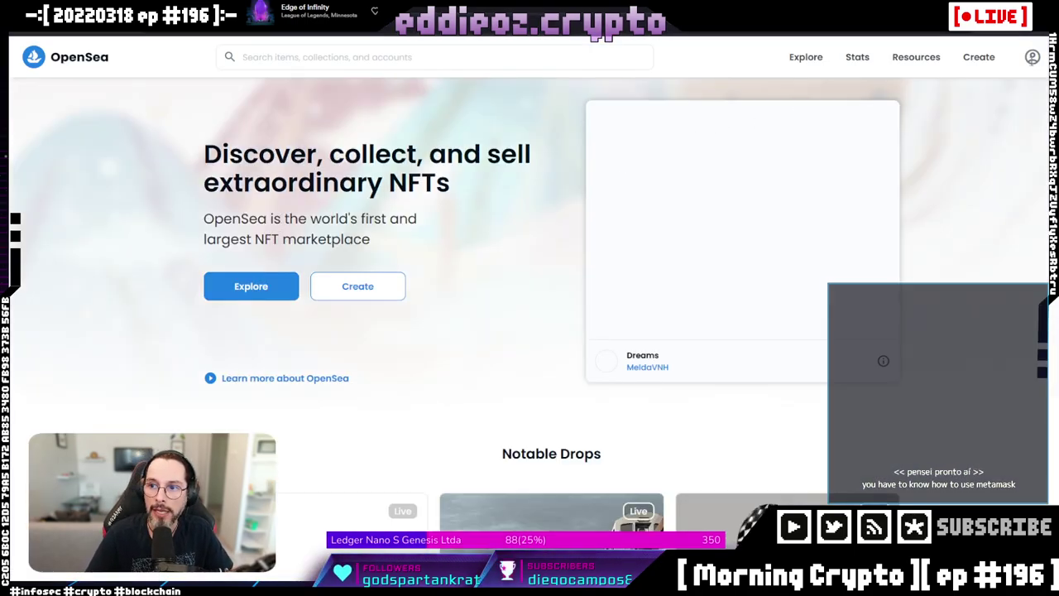
click(1032, 57)
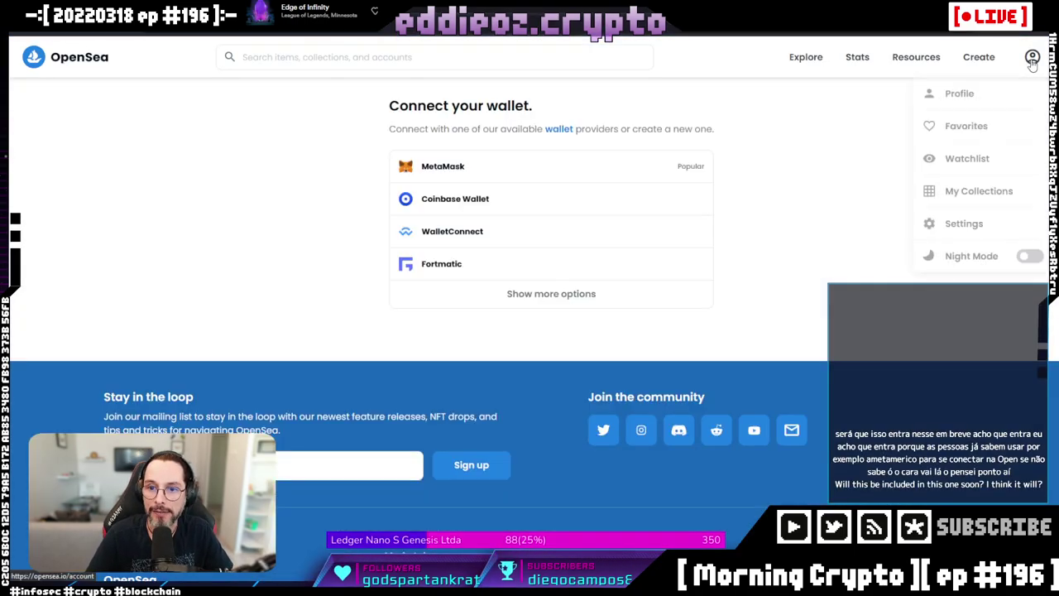
click(441, 169)
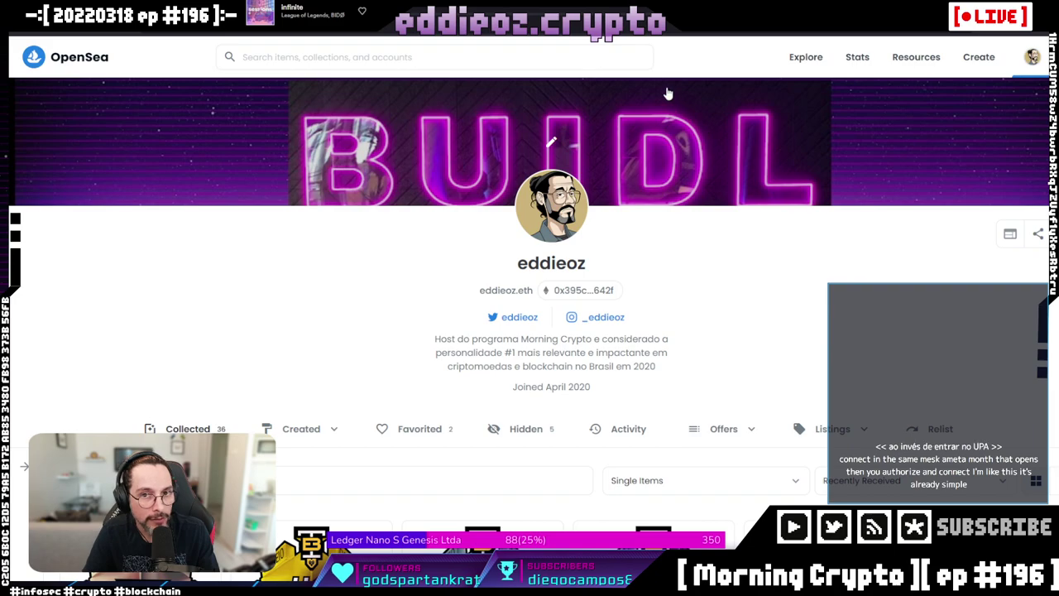
Step: Switch to MyEtherWallet, try to sign the message "rastndharsnhtd", and decline to send an error report
key(alt+Tab)
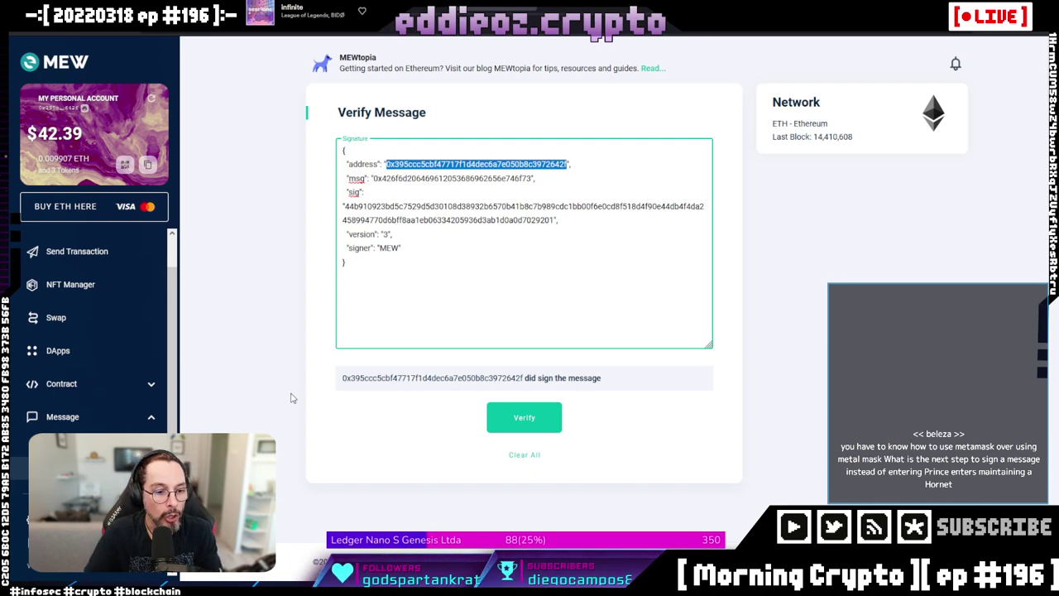
click(21, 445)
text(rastndharsnhtd)
click(528, 273)
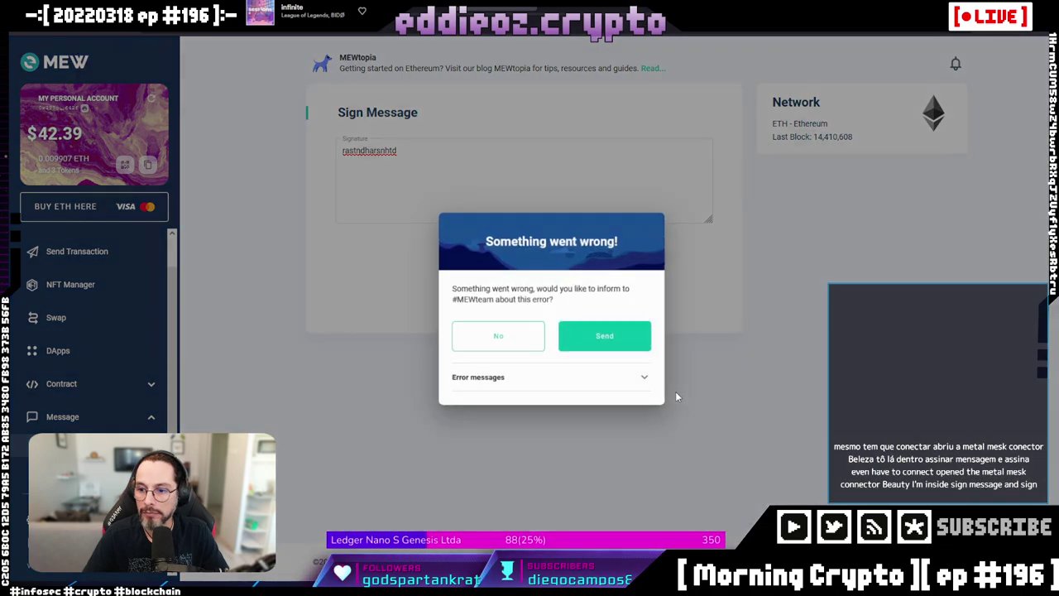
click(501, 340)
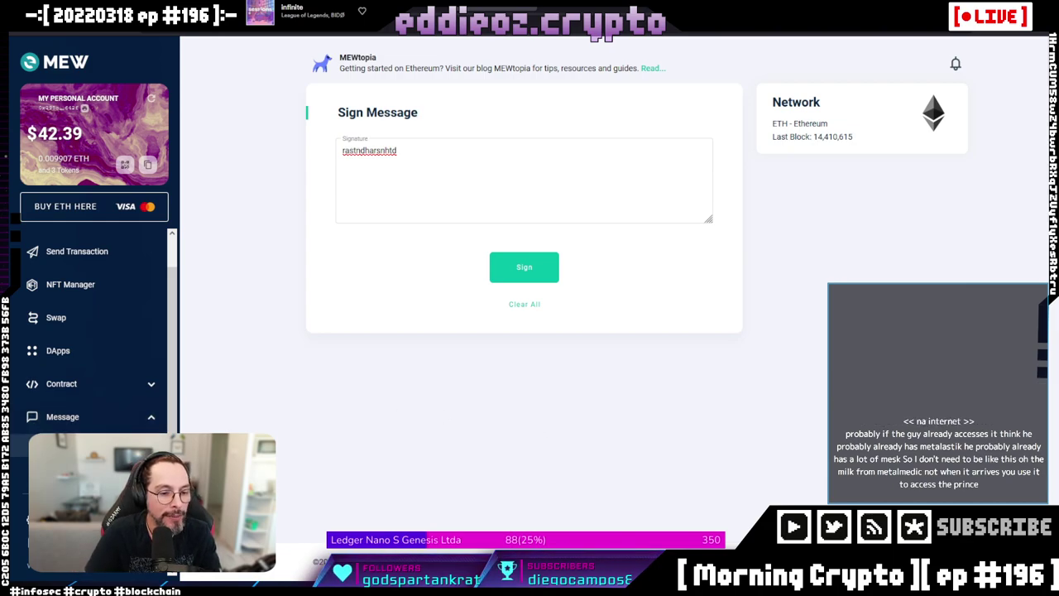
Step: Replace the message with "arstarstnadrstarstljarstu" and request its signature
click(457, 174)
key(ctrl+a)
text(arstarstnadrstarstljarstu)
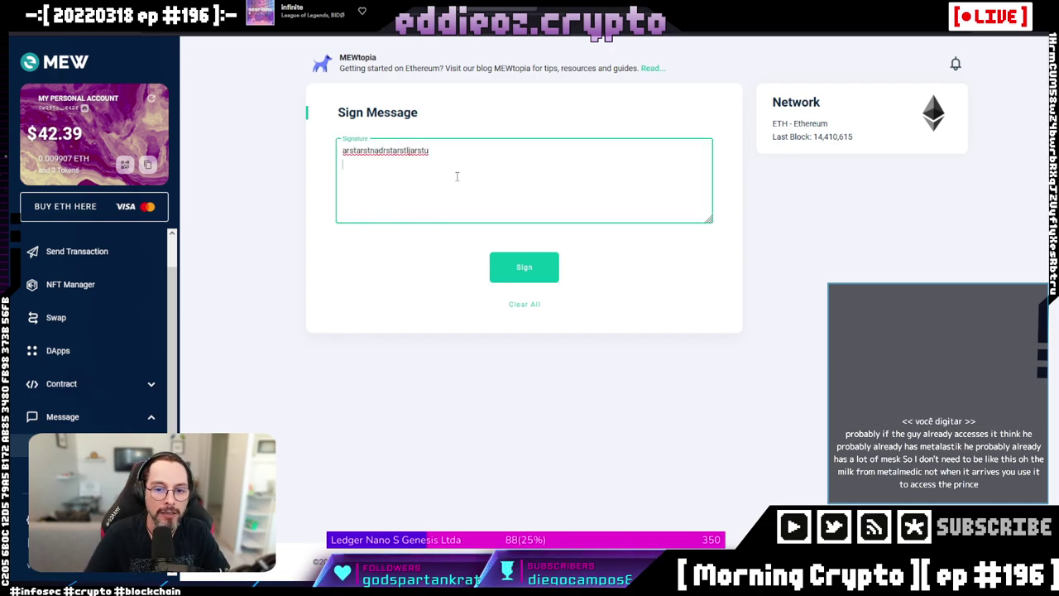
click(509, 272)
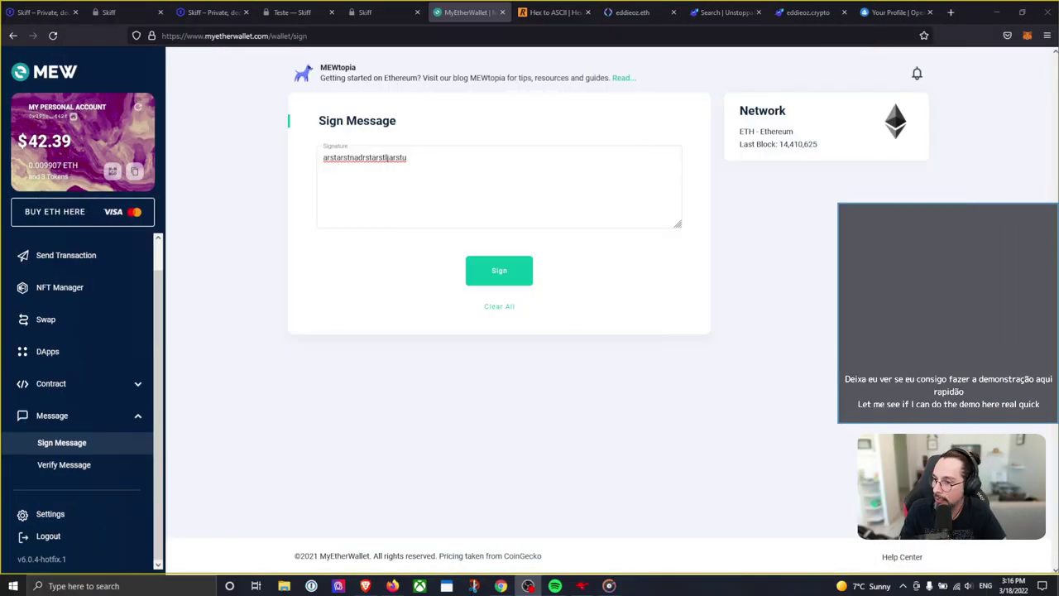
Step: Check the MetaMask account list and its hardware wallet connection option, and close the wallet
click(1028, 35)
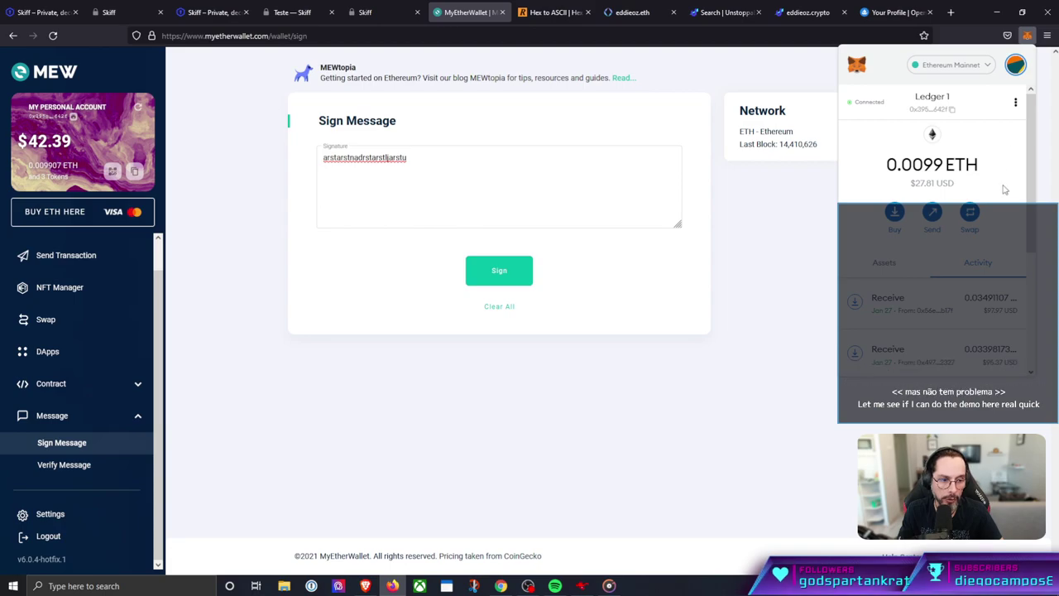
click(1016, 68)
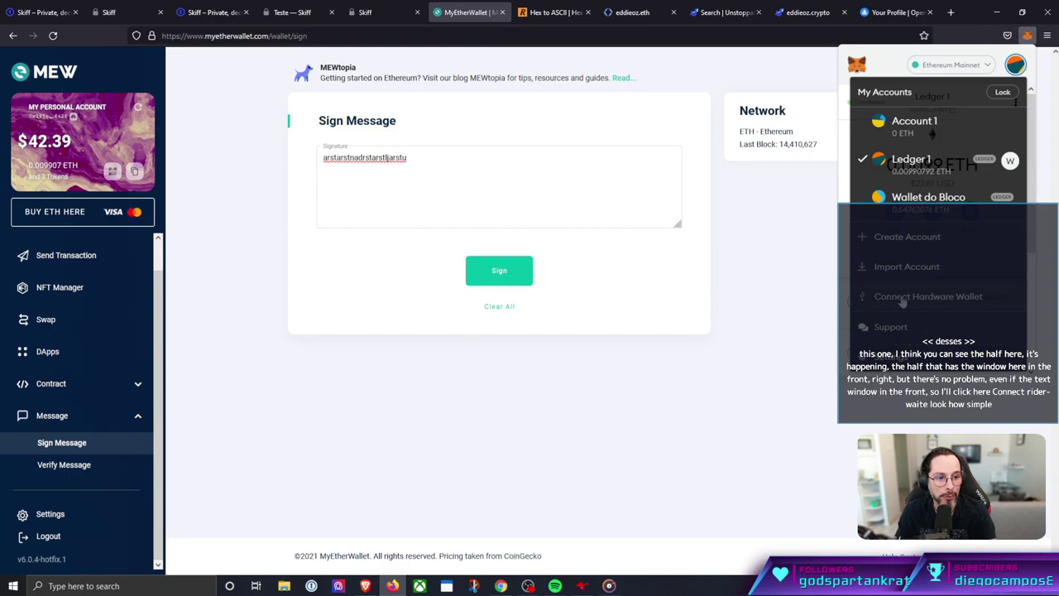
click(662, 366)
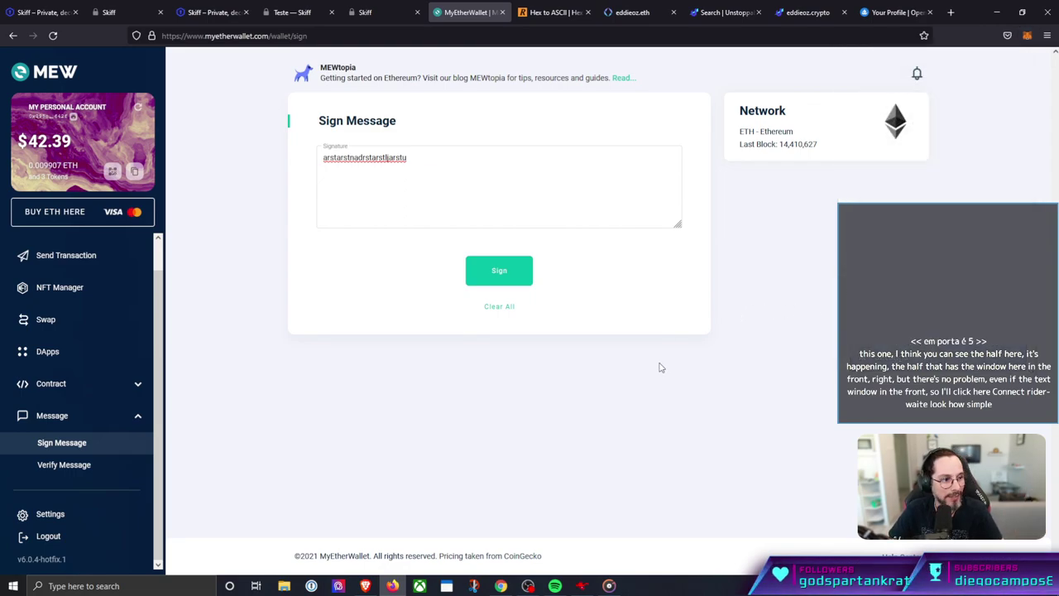